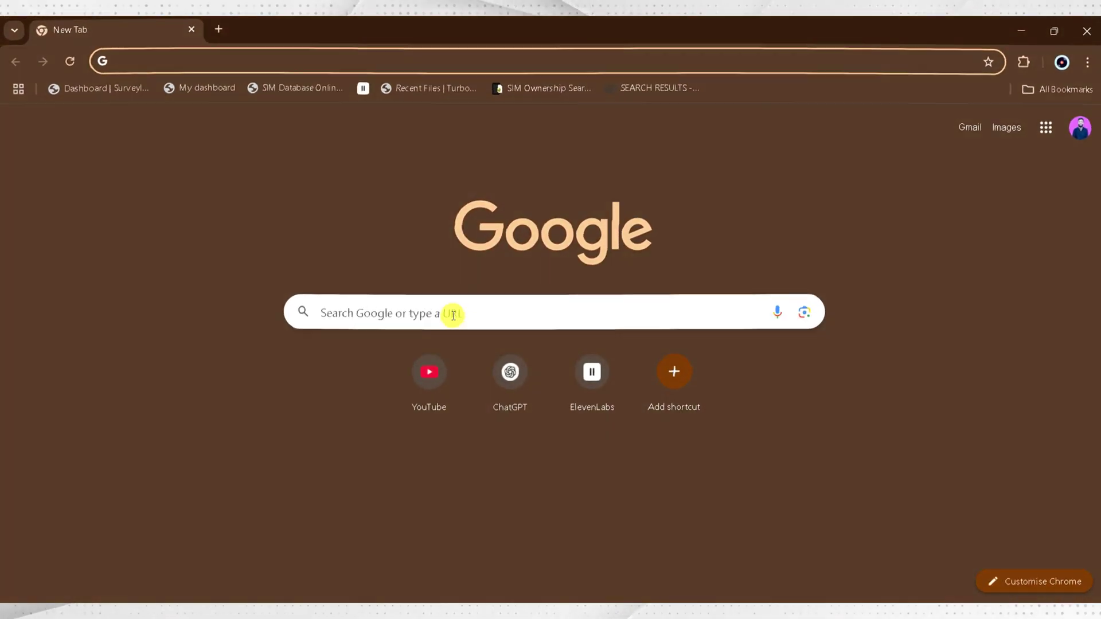
# Search Google for 'chatgpt' and open the OpenAI ChatGPT site from the results
pyautogui.click(454, 315)
pyautogui.write('c')
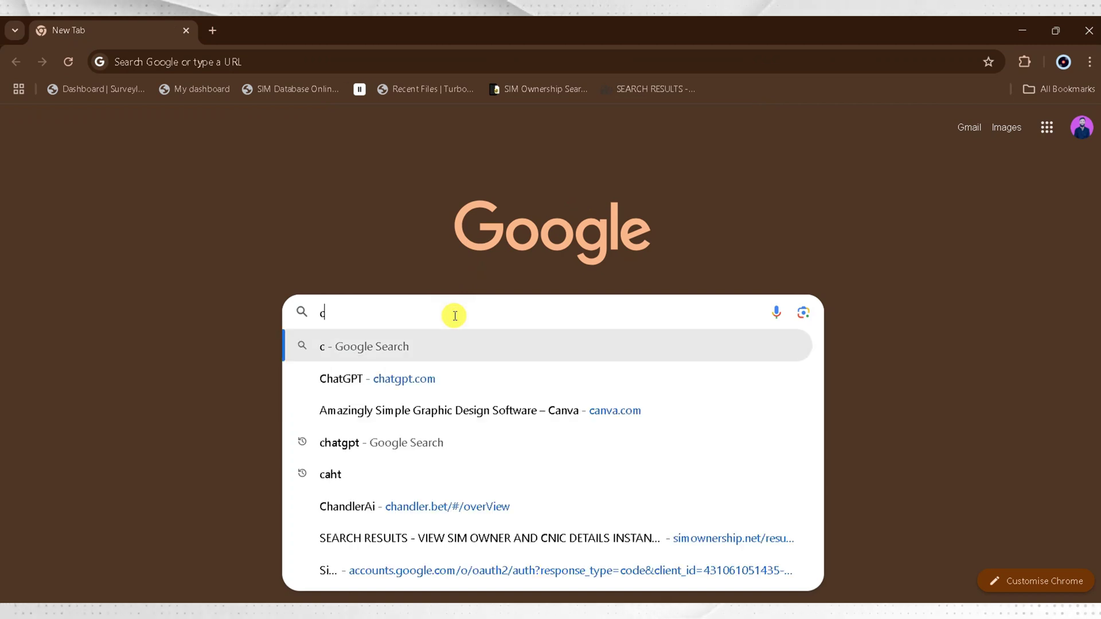
pyautogui.write('hatg')
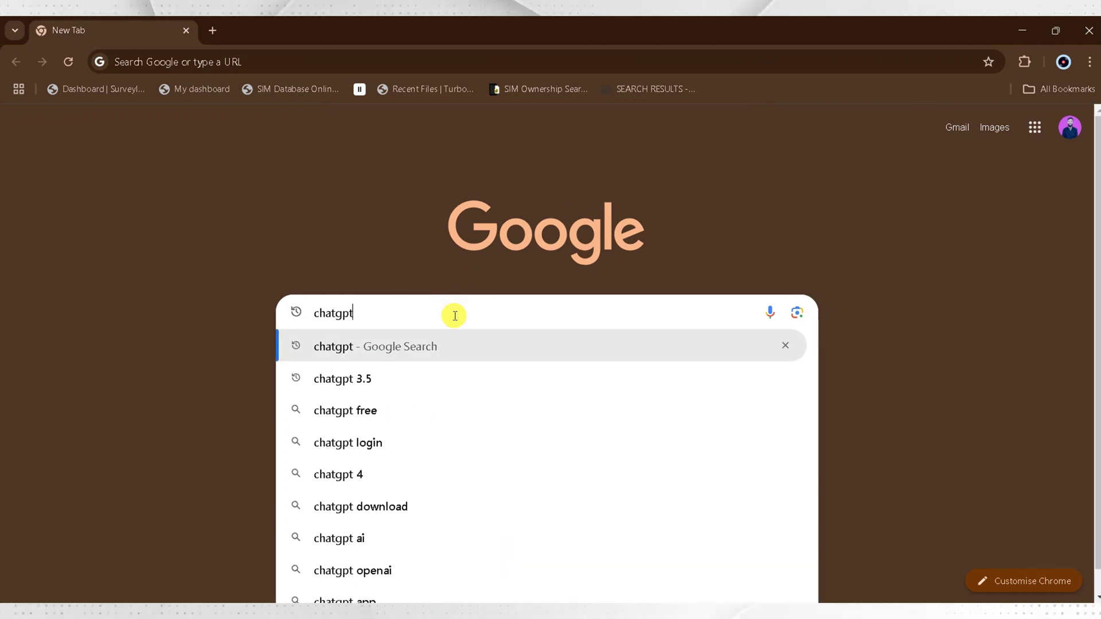
pyautogui.write('pt')
pyautogui.press('Return')
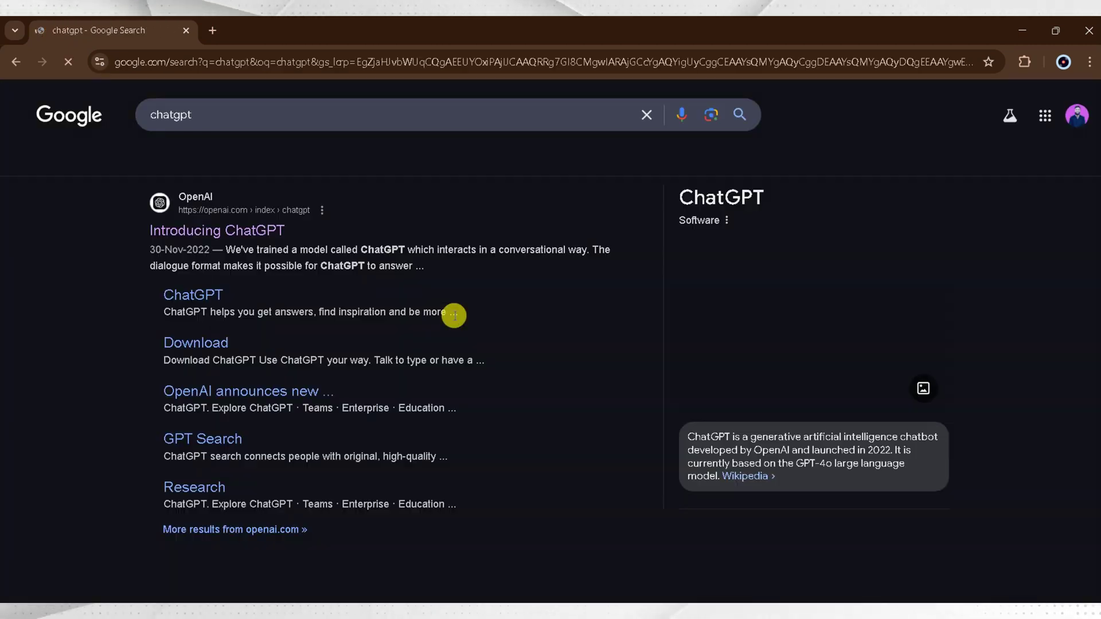
pyautogui.click(248, 231)
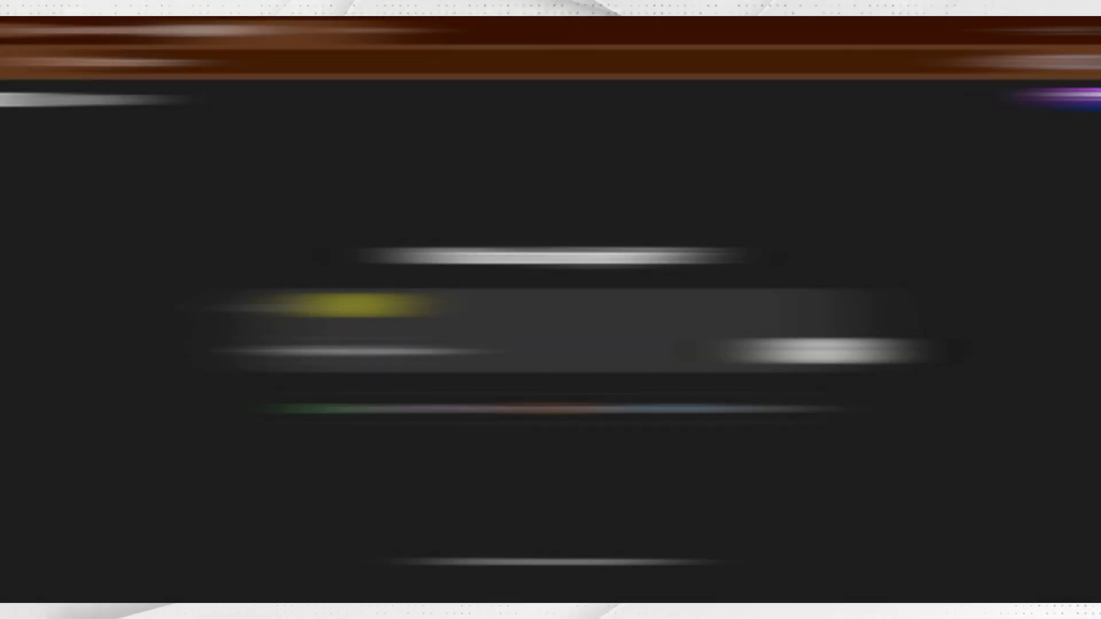
# Ask ChatGPT for a 150-word story about the animal kingdom annual picnic
pyautogui.write('create story about')
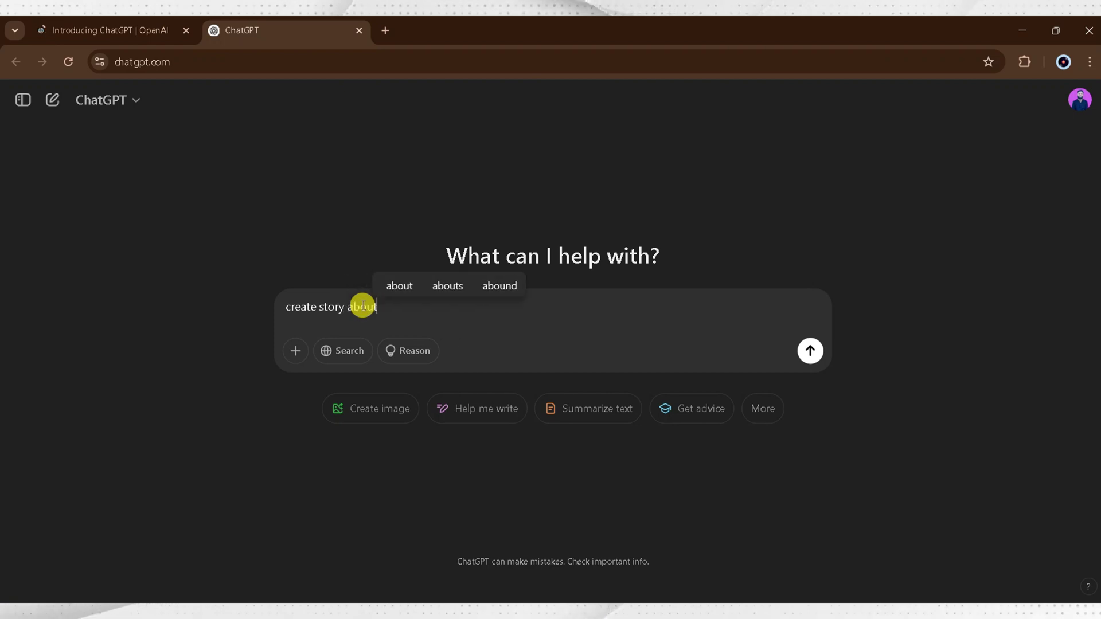
pyautogui.write(' animal kingdom annual picnic 150 wo')
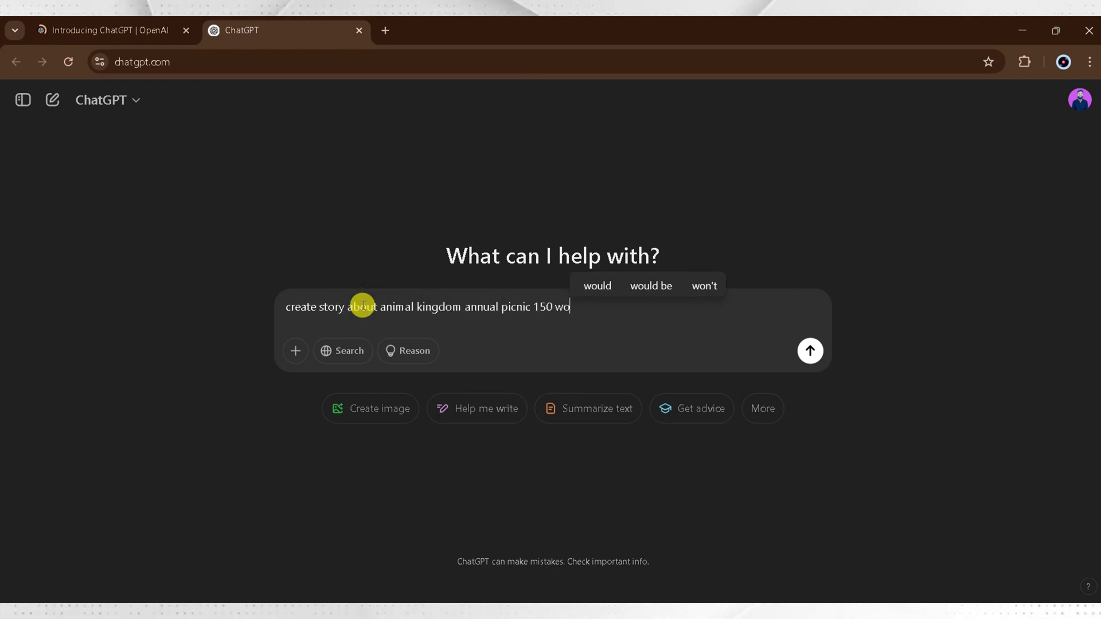
pyautogui.write('rds story')
pyautogui.press('Return')
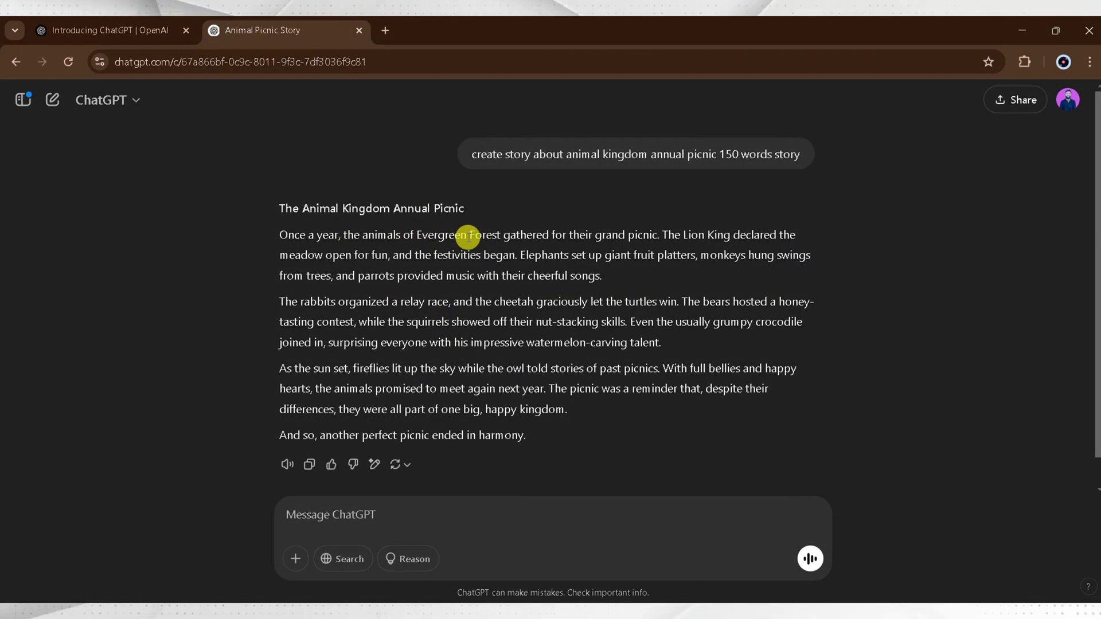
# Ask ChatGPT to divide the story into scenes with an image prompt for each, and review the reply
pyautogui.click(318, 516)
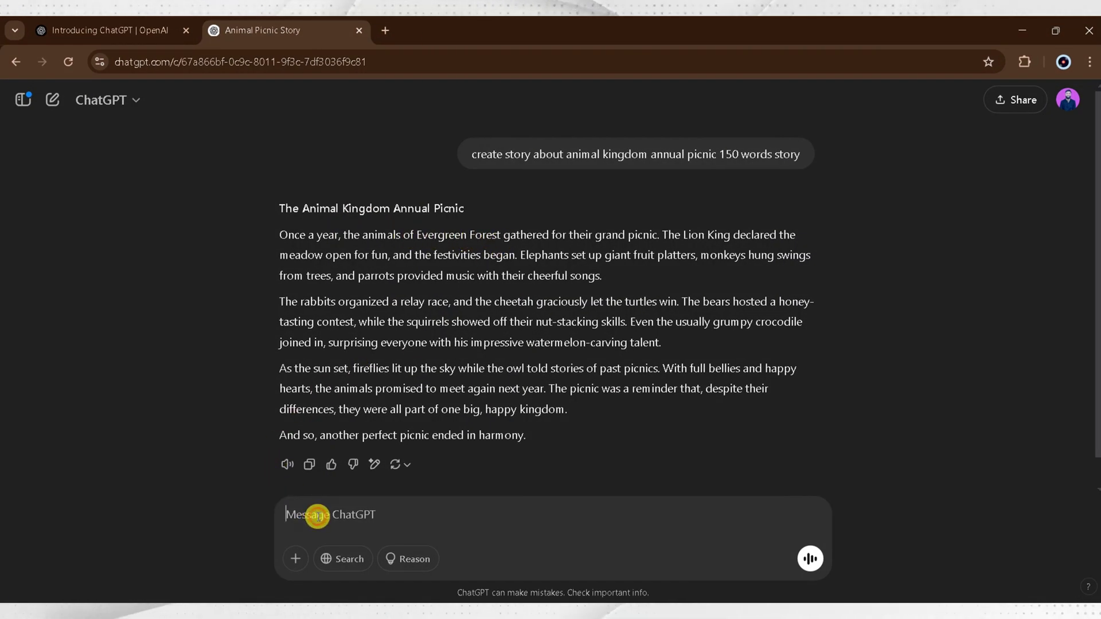
pyautogui.write('divide the')
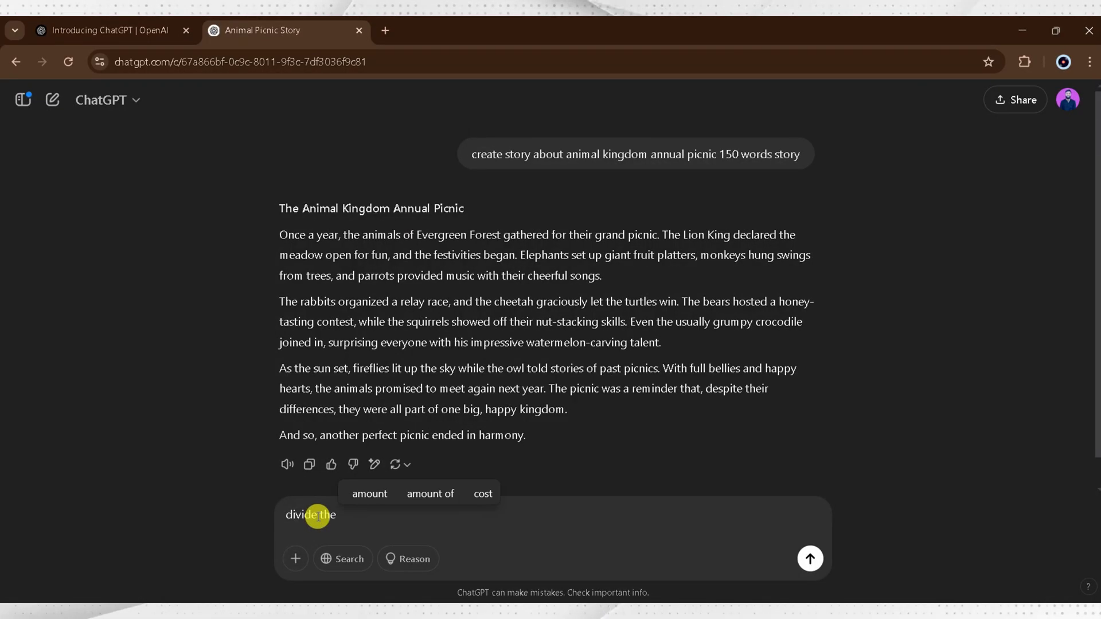
pyautogui.write(' entier script into diffrent sce')
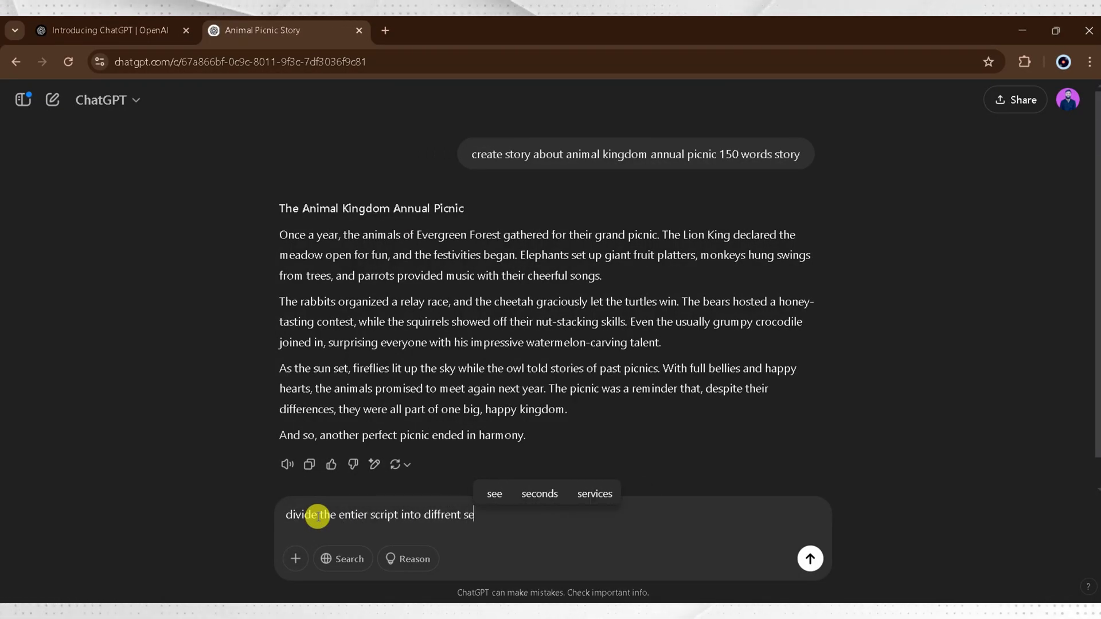
pyautogui.write('nse and write images prompt f')
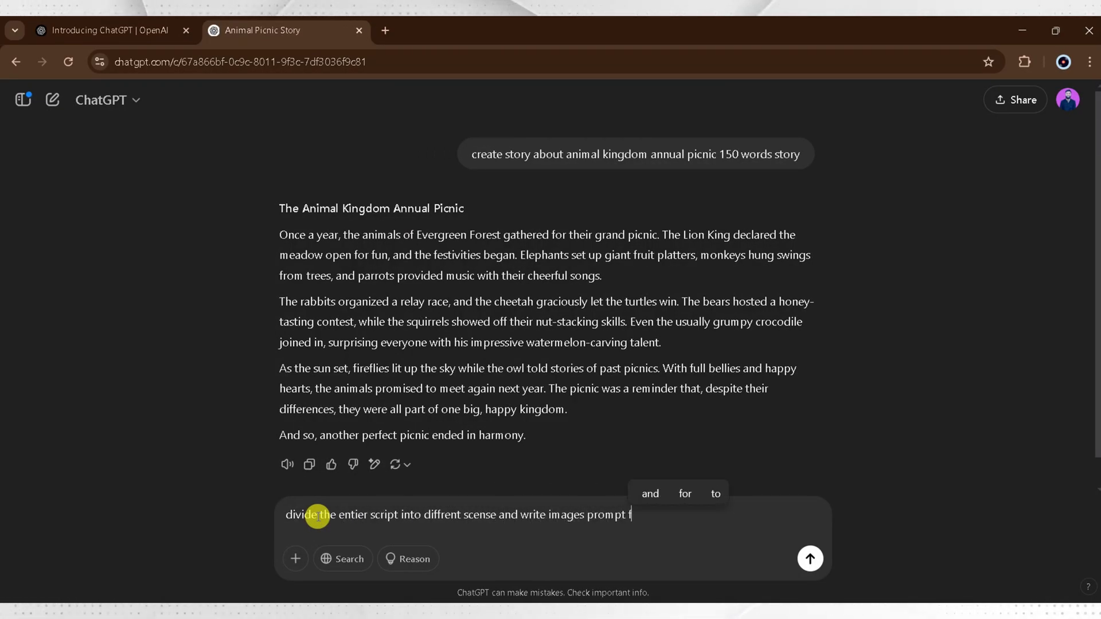
pyautogui.write('or every scense with ch')
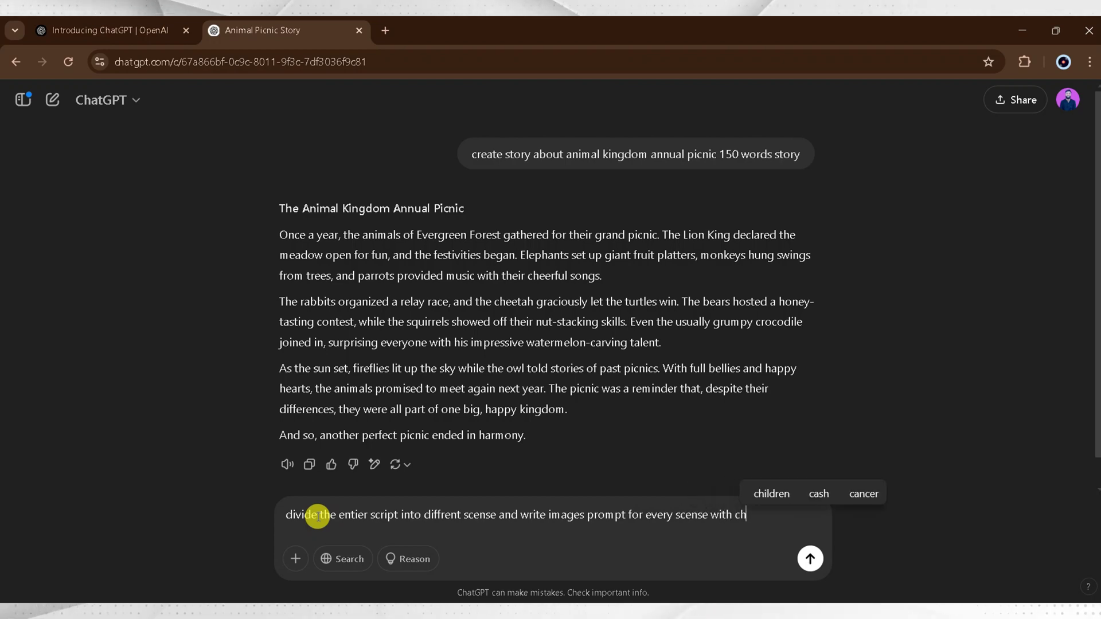
pyautogui.write('aracters consistency')
pyautogui.press('Return')
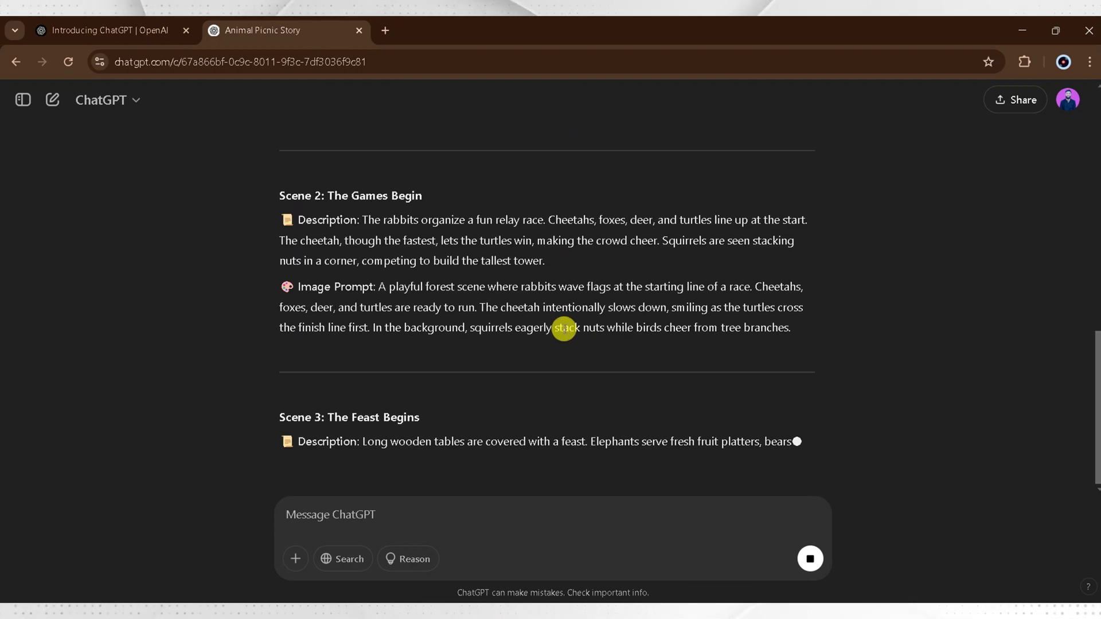
pyautogui.scroll(1, 571, 297)
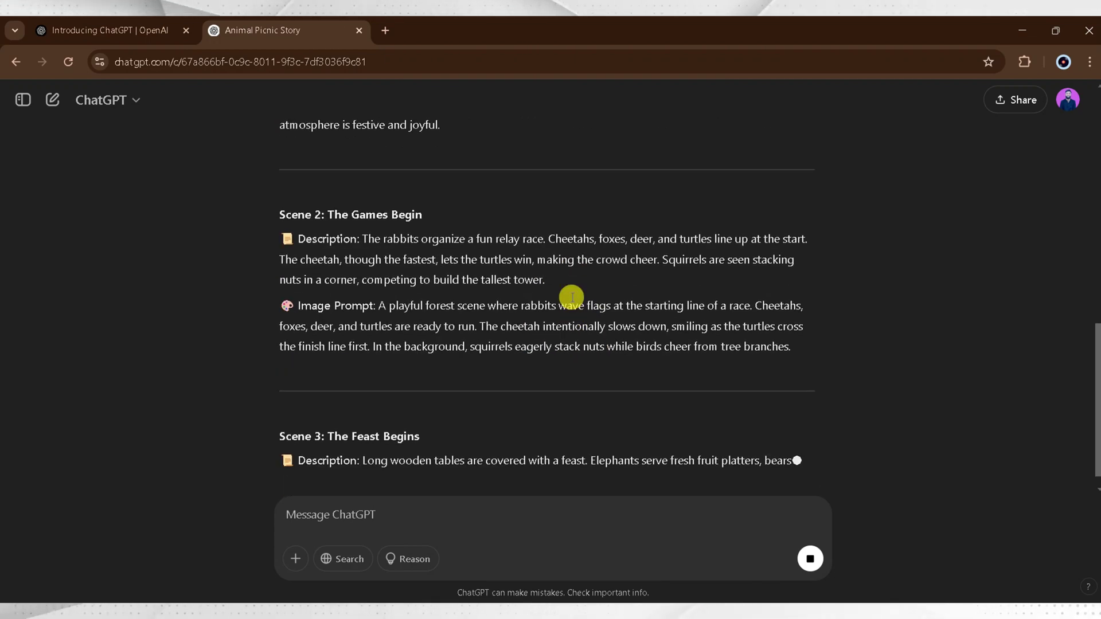
pyautogui.scroll(4, 572, 297)
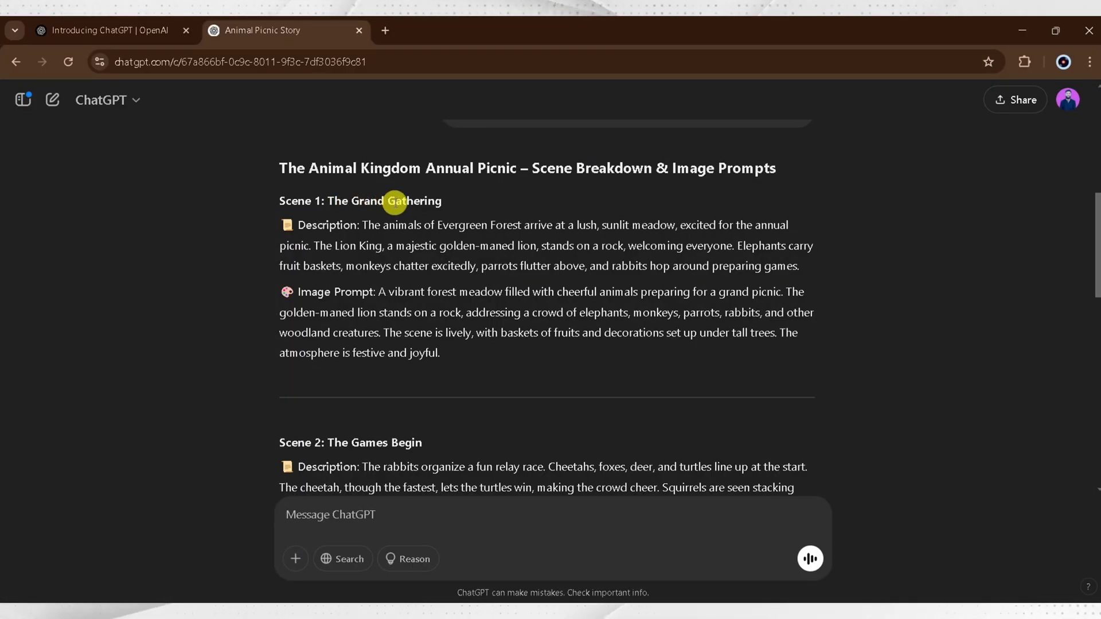
pyautogui.scroll(-10, 448, 208)
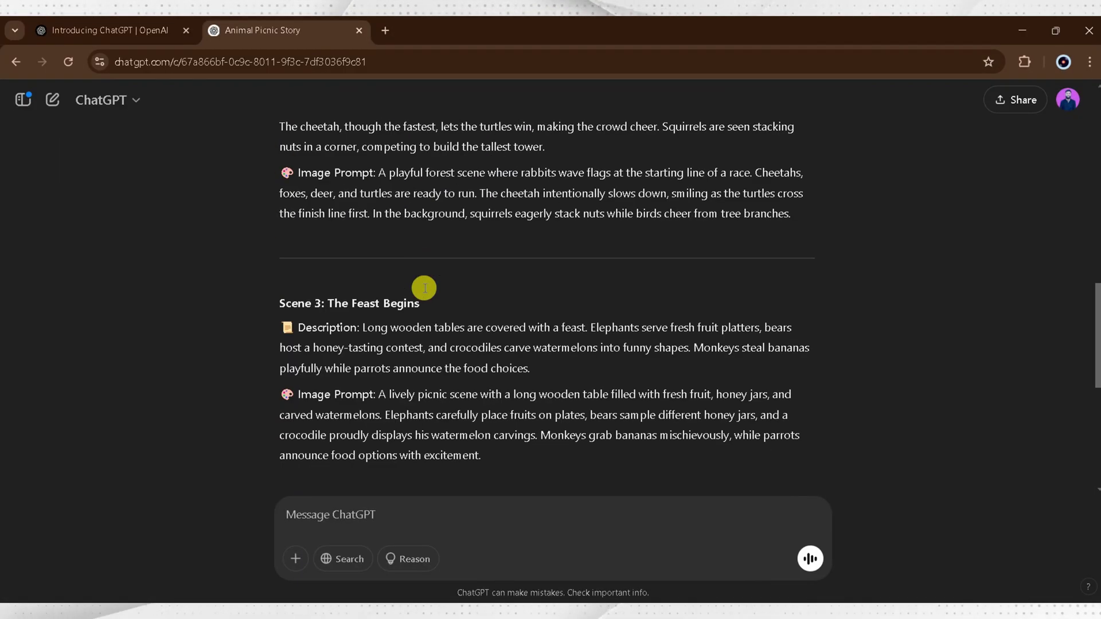
pyautogui.scroll(-4, 417, 363)
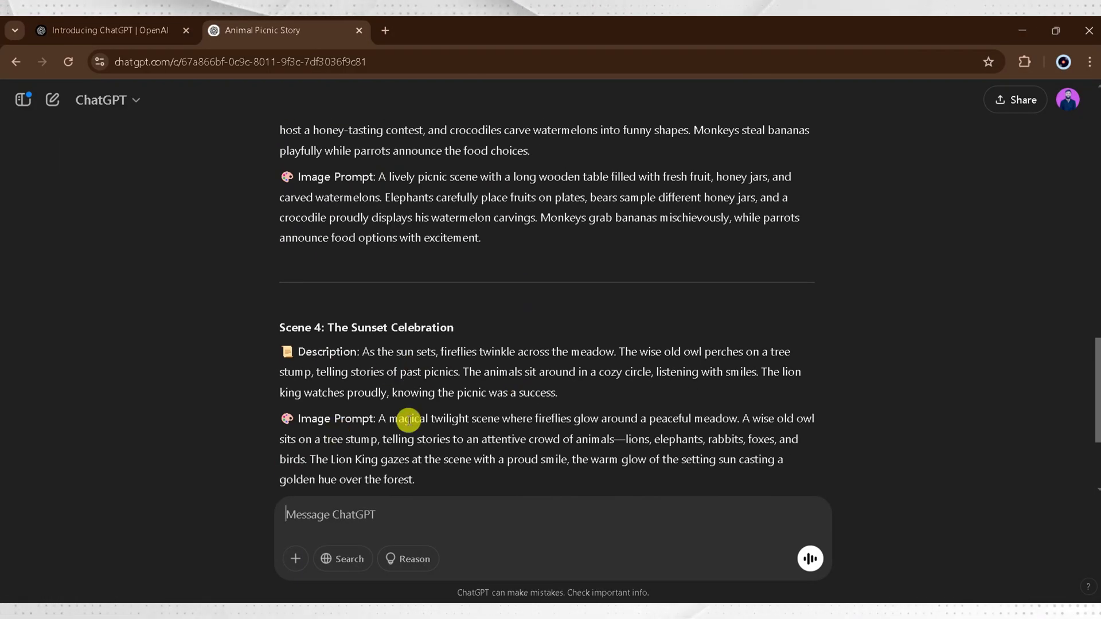
# Open Meta AI in a new tab through a web search for 'meta ai'
pyautogui.click(385, 31)
pyautogui.write('meta ai')
pyautogui.press('Return')
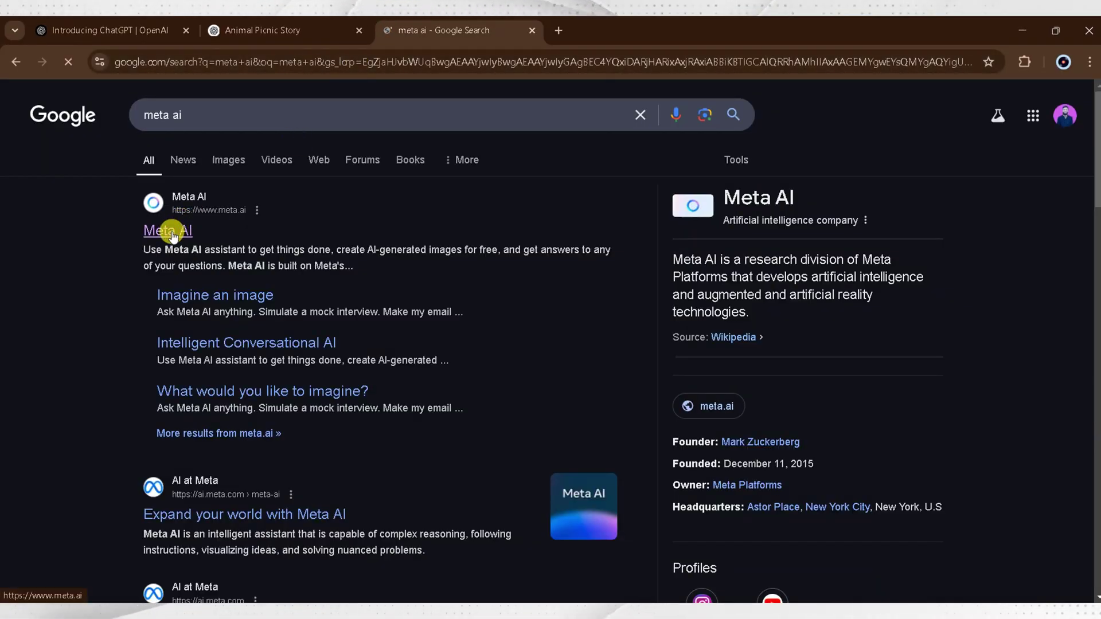
pyautogui.click(172, 235)
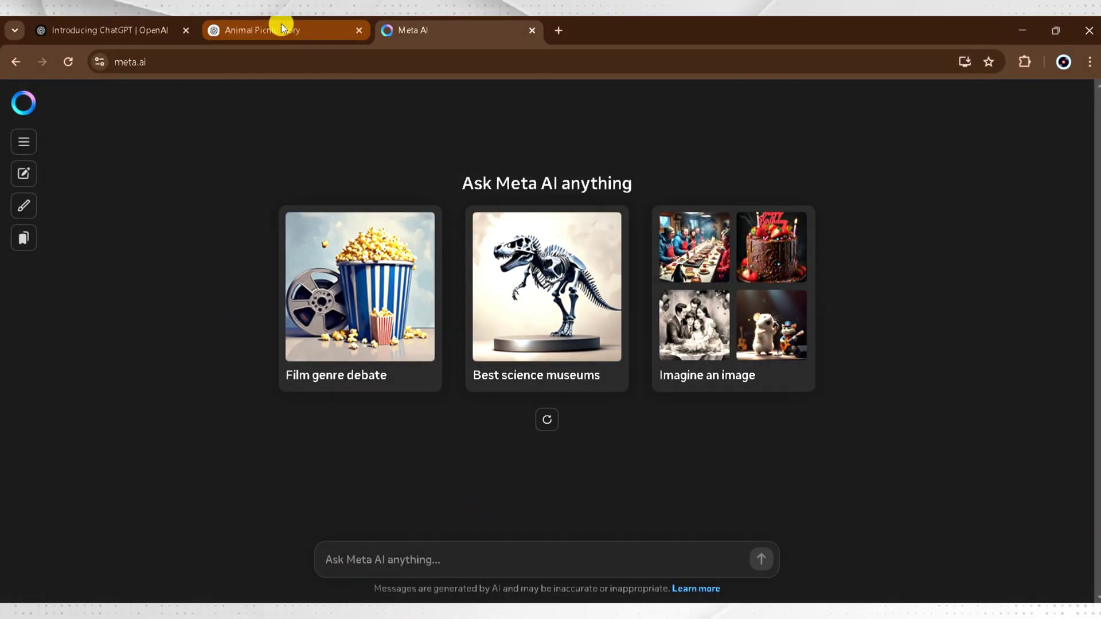
# Paste the Scene 1 image prompt from ChatGPT into Meta AI to generate lion picnic images
pyautogui.click(281, 26)
pyautogui.scroll(5, 390, 301)
pyautogui.scroll(5, 390, 301)
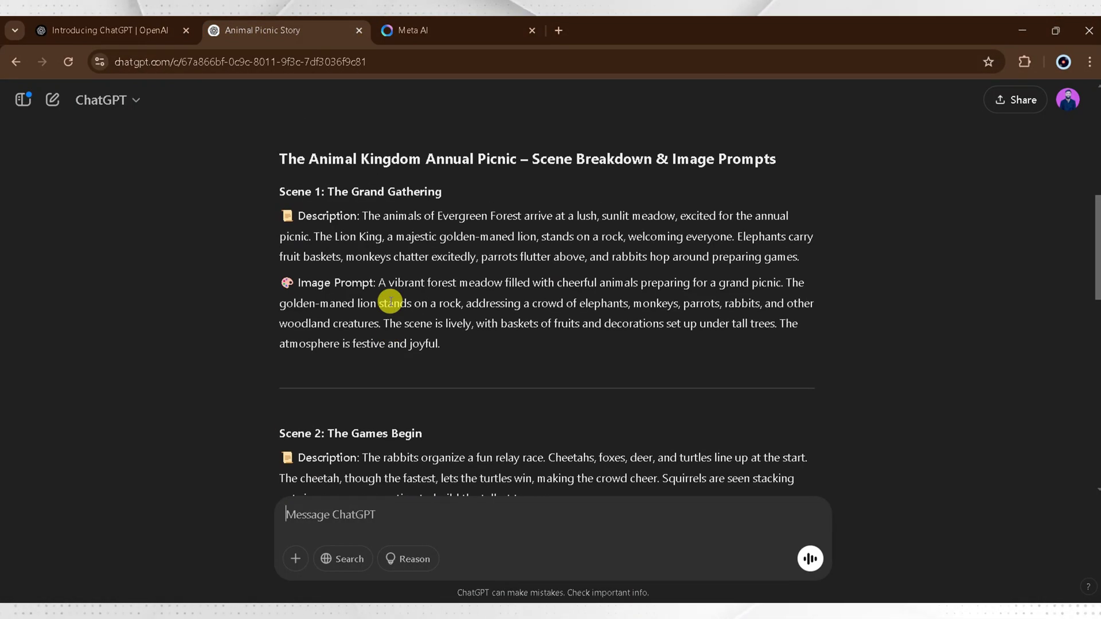
pyautogui.moveTo(382, 284); pyautogui.dragTo(459, 357)
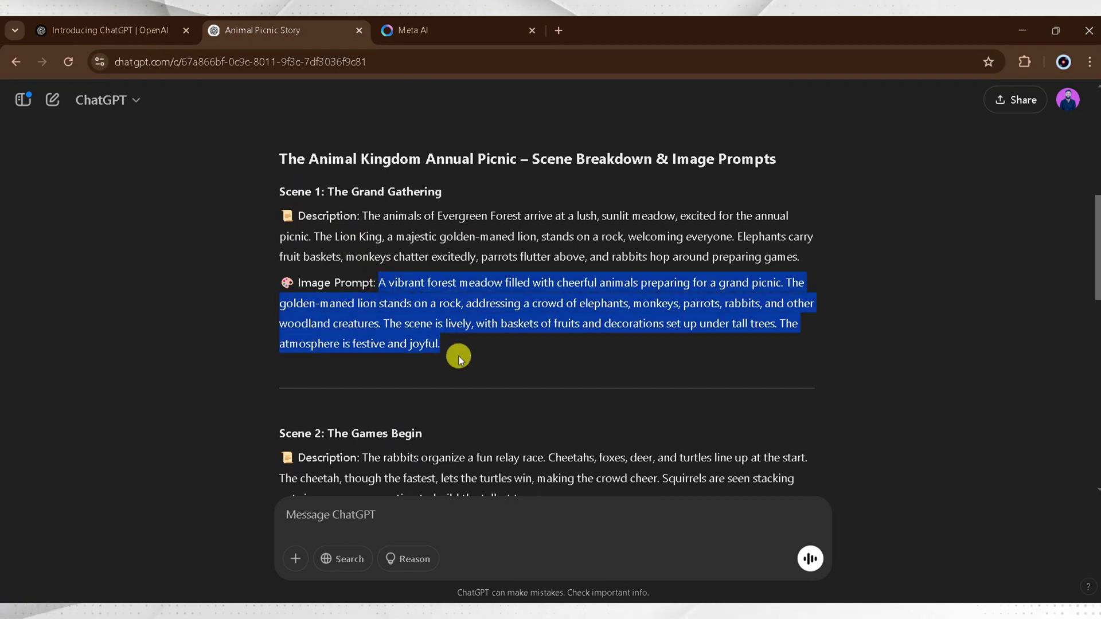
pyautogui.click(442, 27)
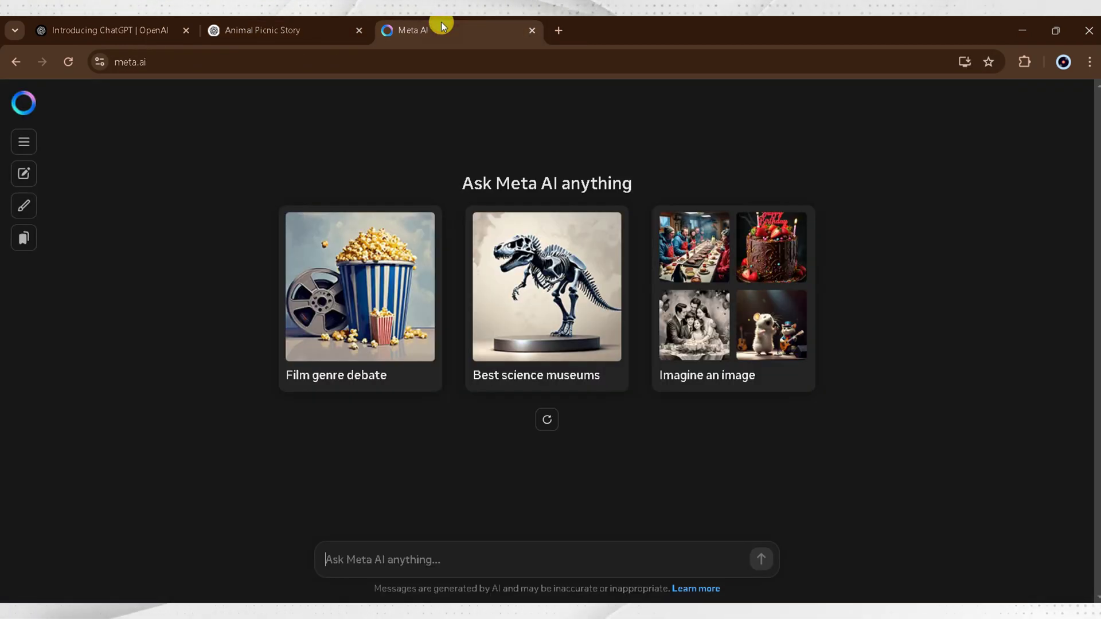
pyautogui.hotkey('ctrl', 'v')
pyautogui.press('Return')
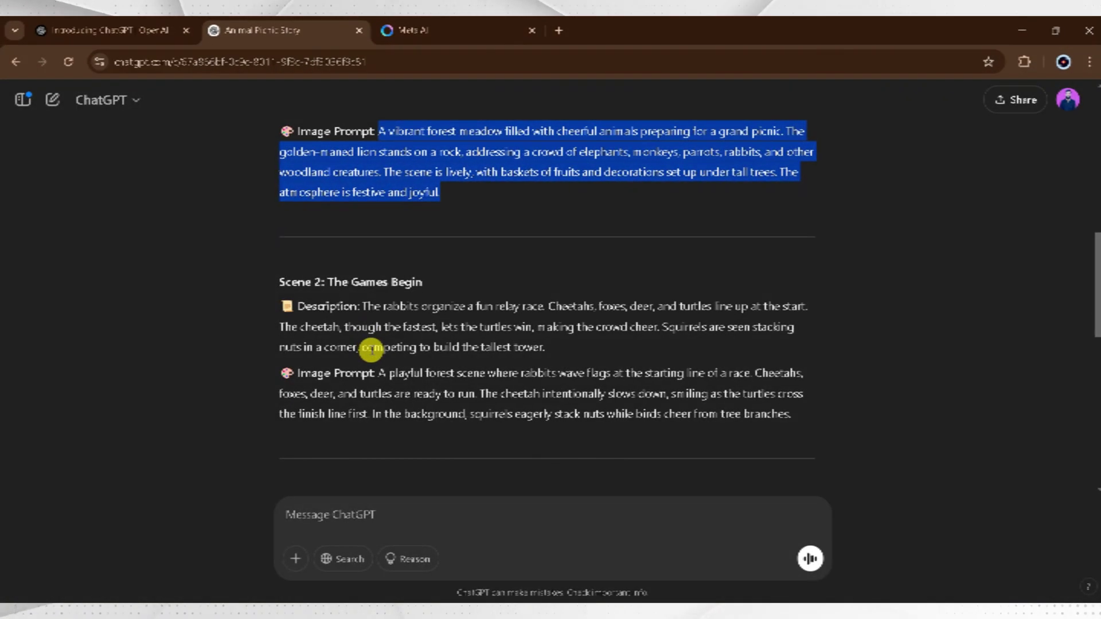
pyautogui.scroll(-2, 378, 321)
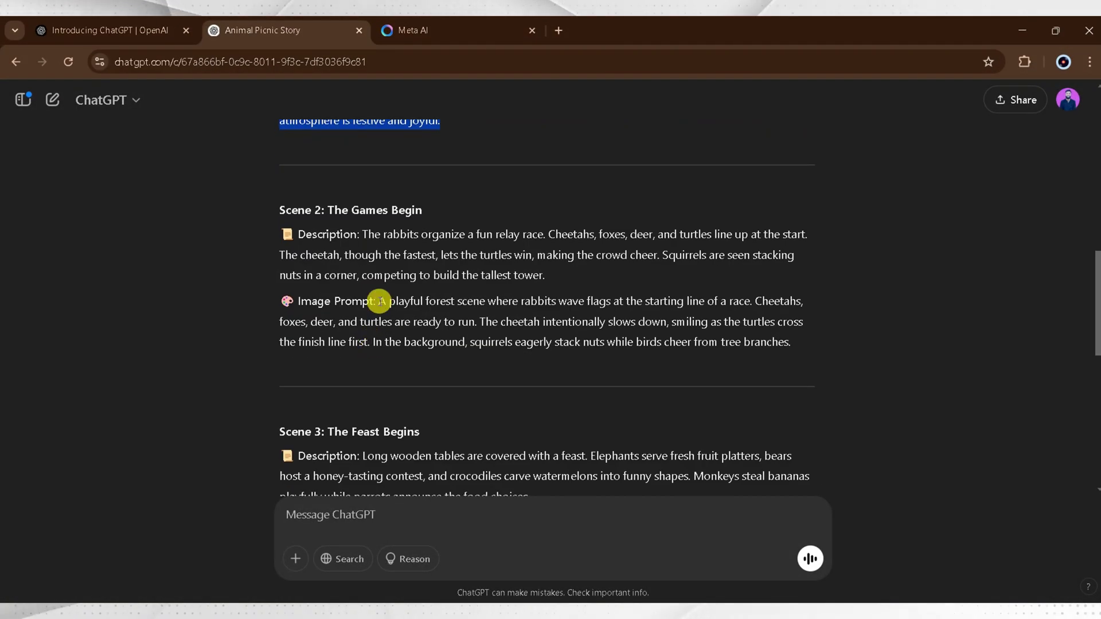
# Copy the Scene 2 relay race and Scene 3 feast prompts into Meta AI to generate images
pyautogui.moveTo(379, 301); pyautogui.dragTo(804, 354)
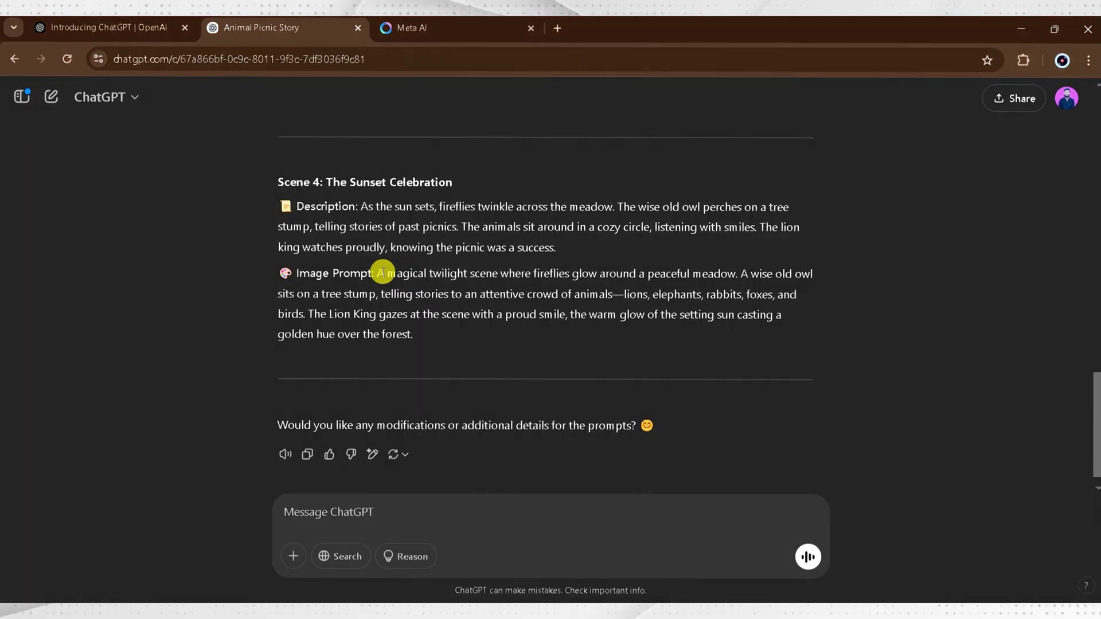
pyautogui.moveTo(378, 276); pyautogui.dragTo(443, 344)
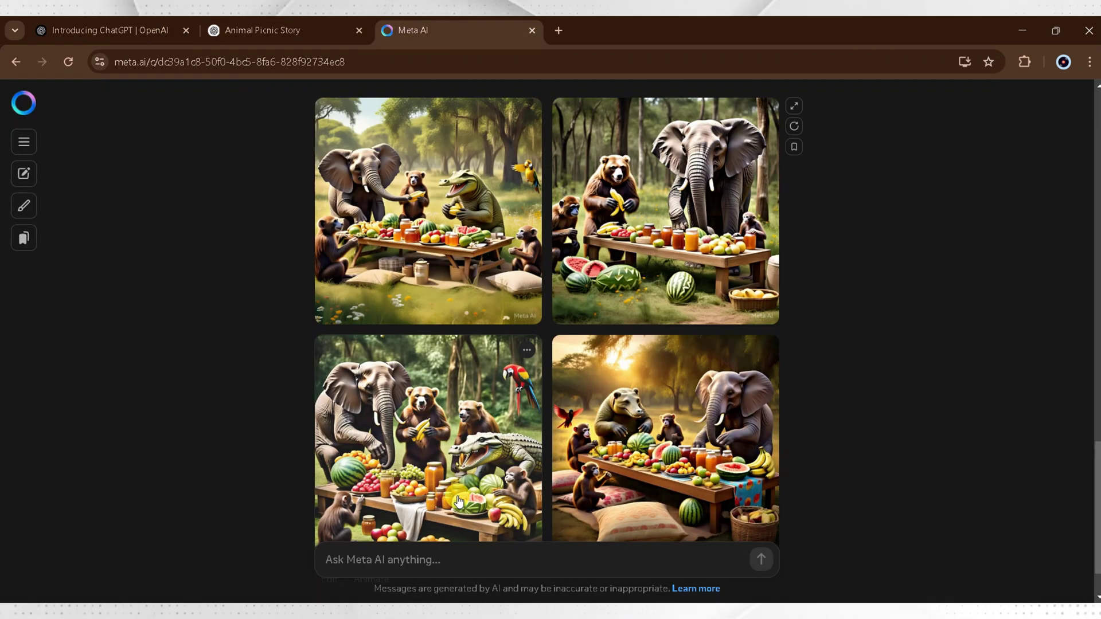
pyautogui.scroll(20, 509, 415)
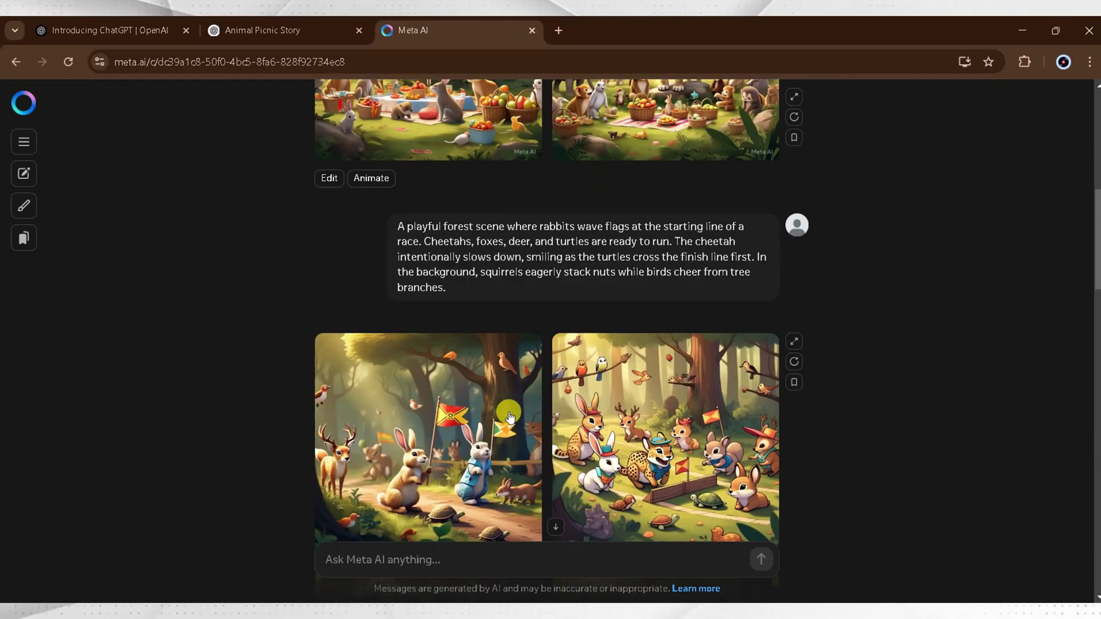
# Animate the first Scene 1 lion picnic image and download it as an mp4 clip
pyautogui.scroll(2, 508, 413)
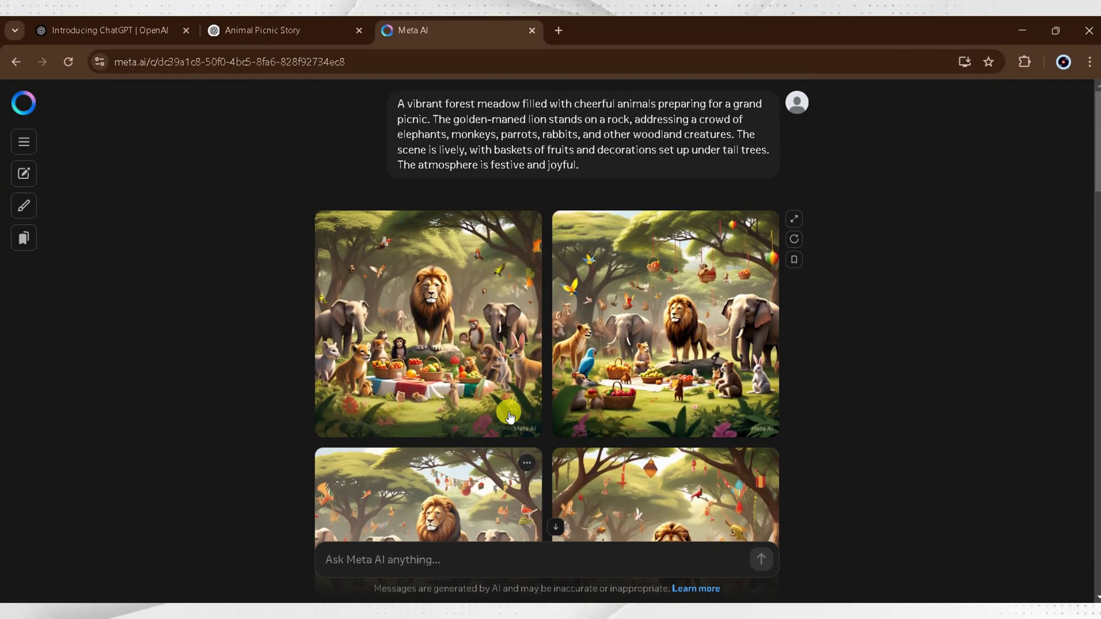
pyautogui.click(448, 320)
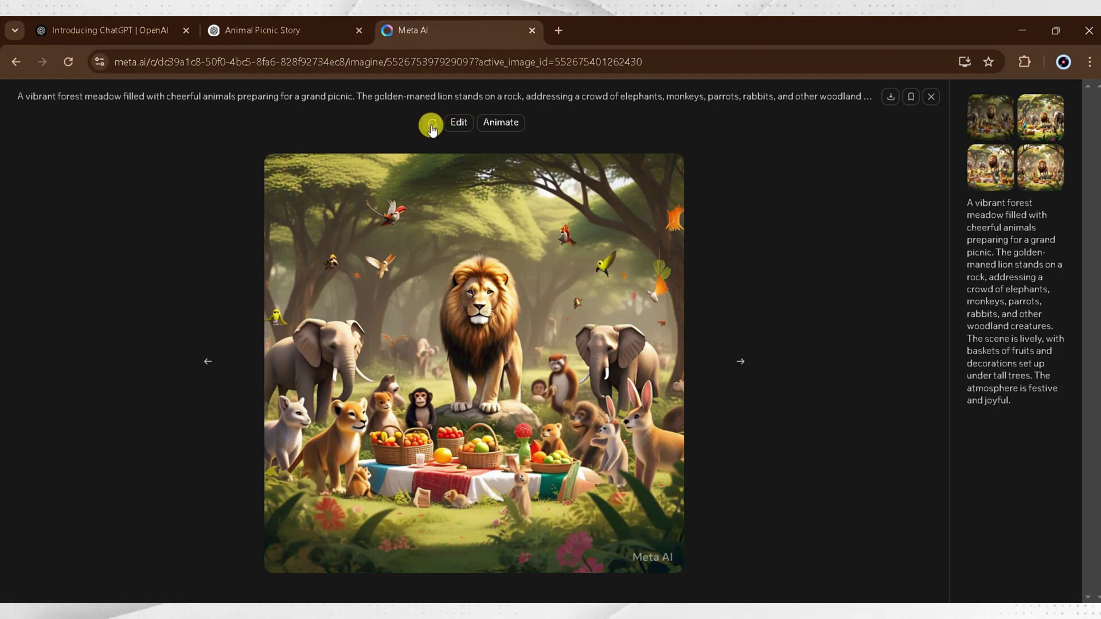
pyautogui.click(500, 125)
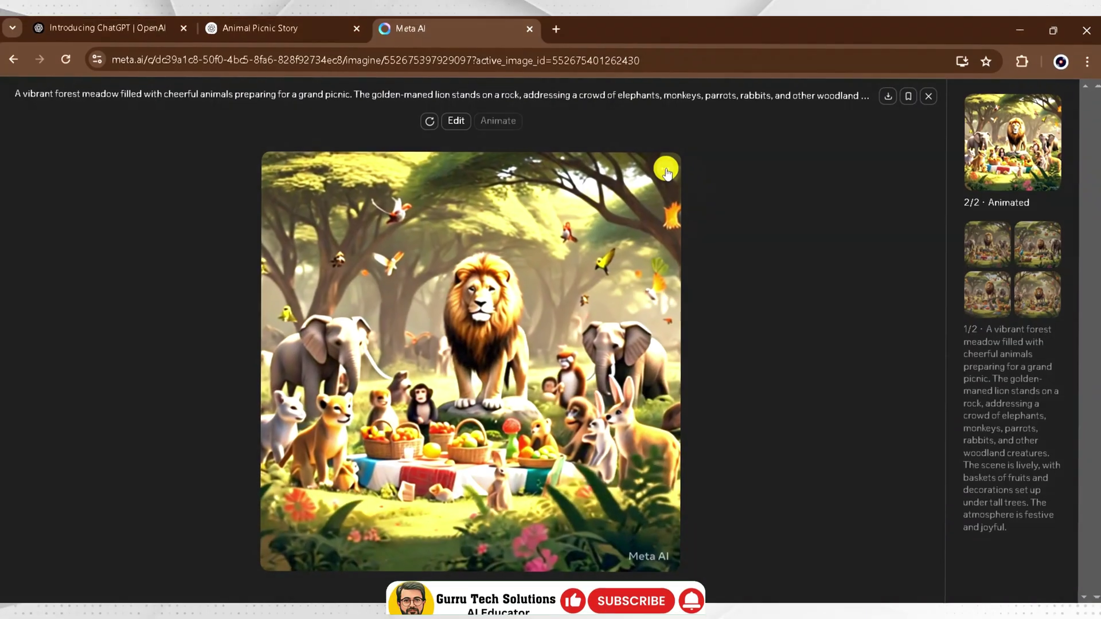
pyautogui.click(666, 171)
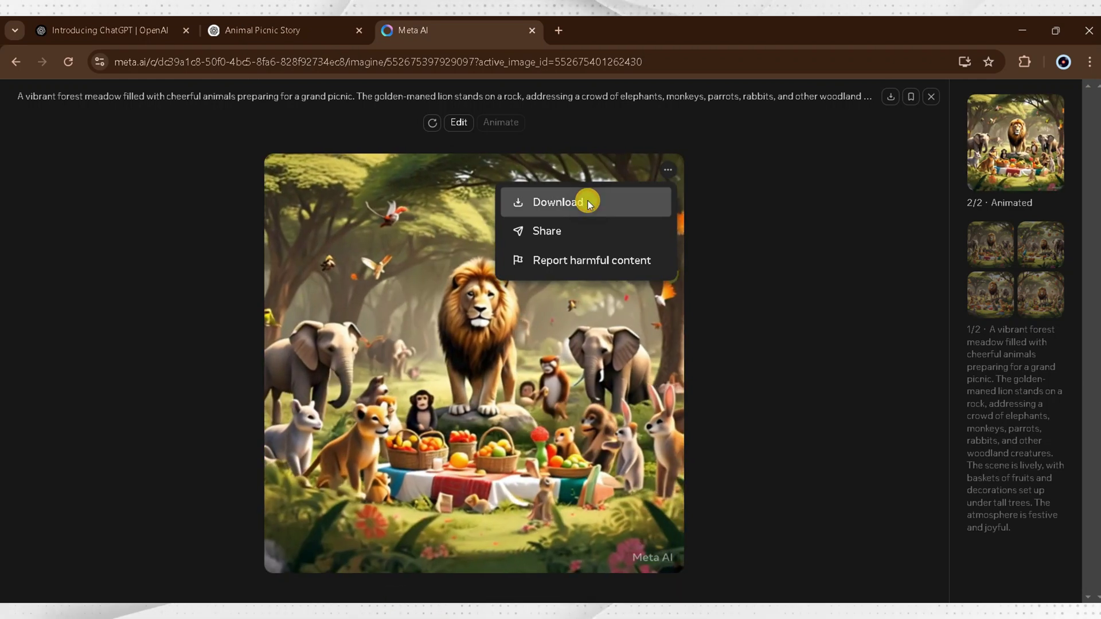
pyautogui.click(588, 204)
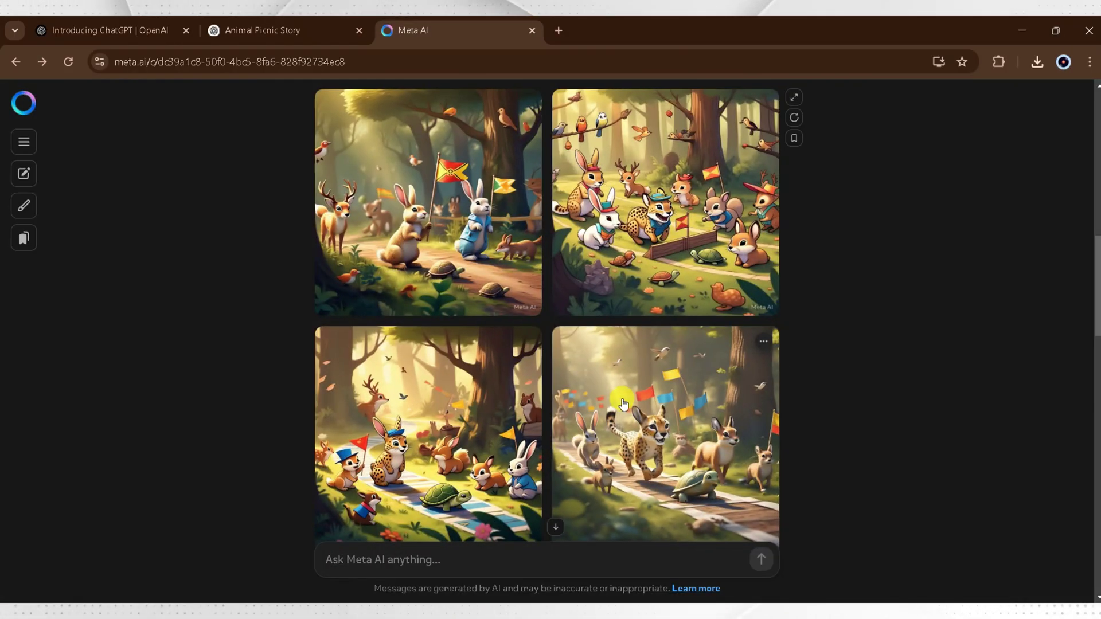
# Animate the cheetah-and-turtle race image and download the video clip
pyautogui.click(621, 399)
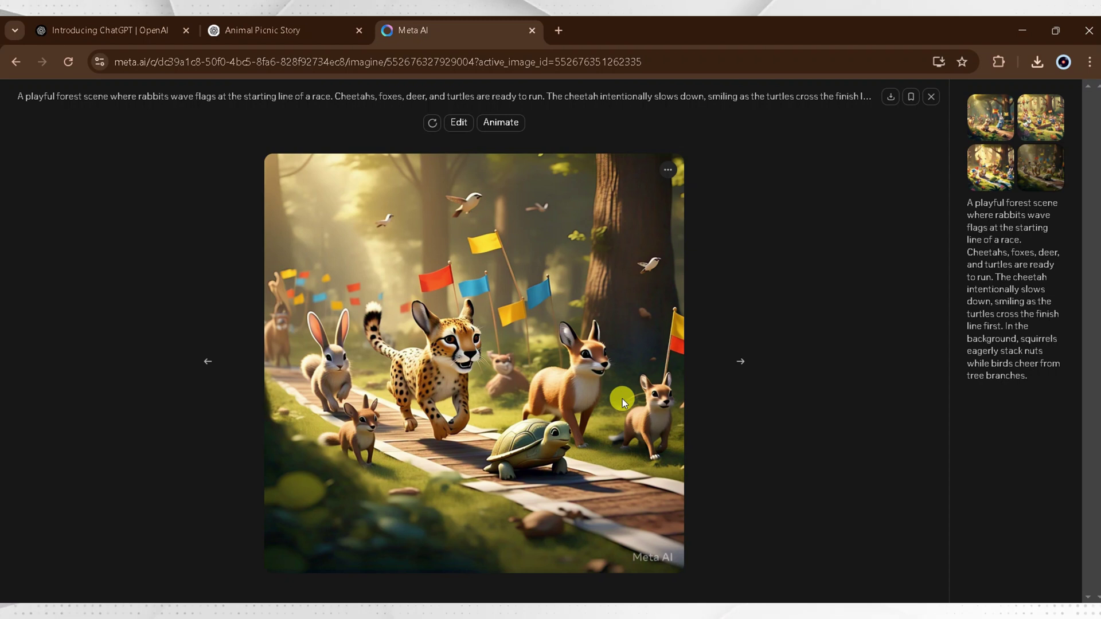
pyautogui.click(505, 123)
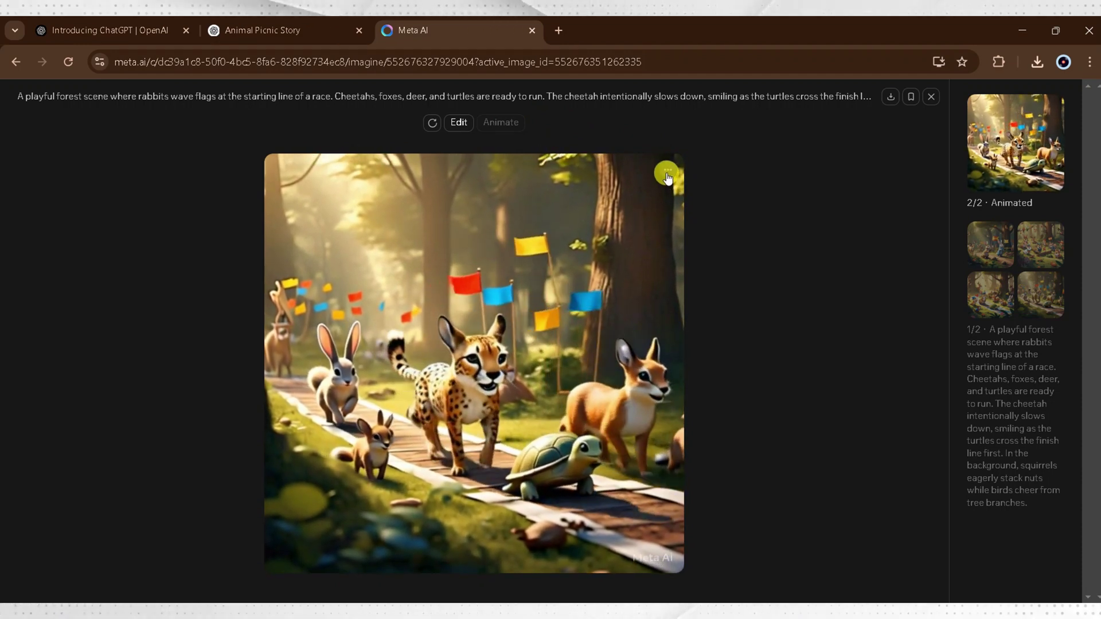
pyautogui.click(667, 176)
pyautogui.click(623, 204)
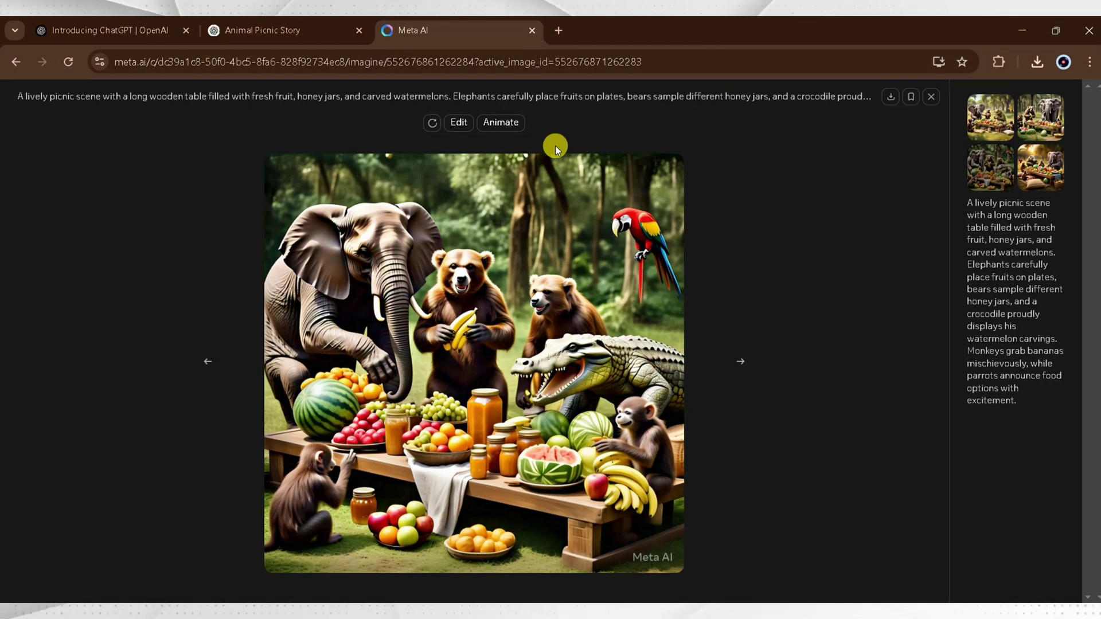
# Animate the elephant-and-bear feast image, save a_lively_picnic_scene_with_a_long.mp4, and go back
pyautogui.click(500, 122)
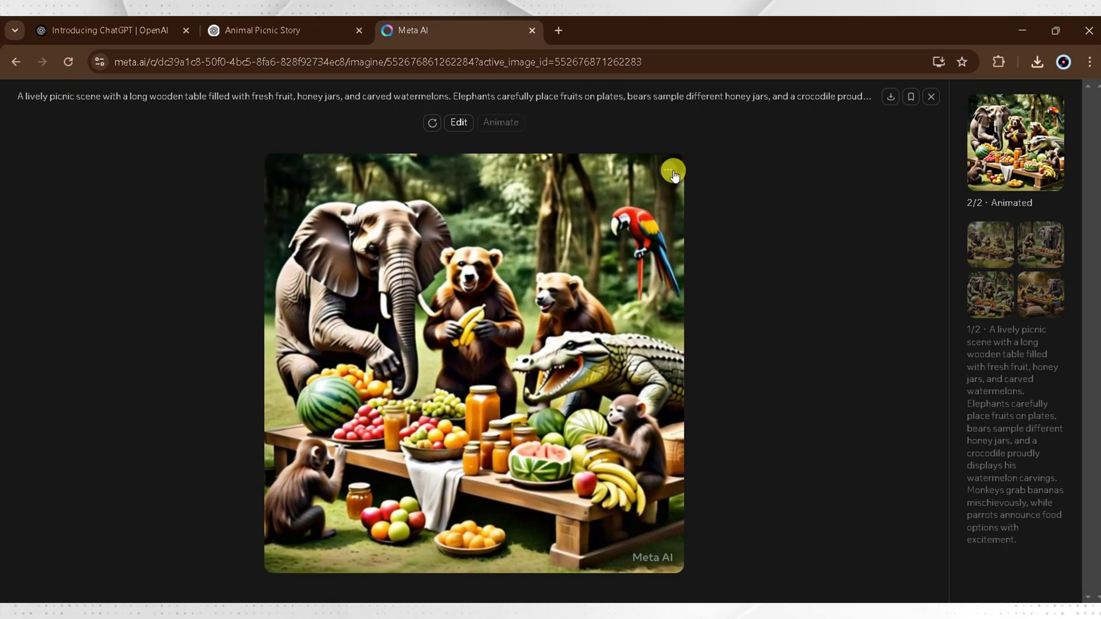
pyautogui.click(668, 170)
pyautogui.click(623, 203)
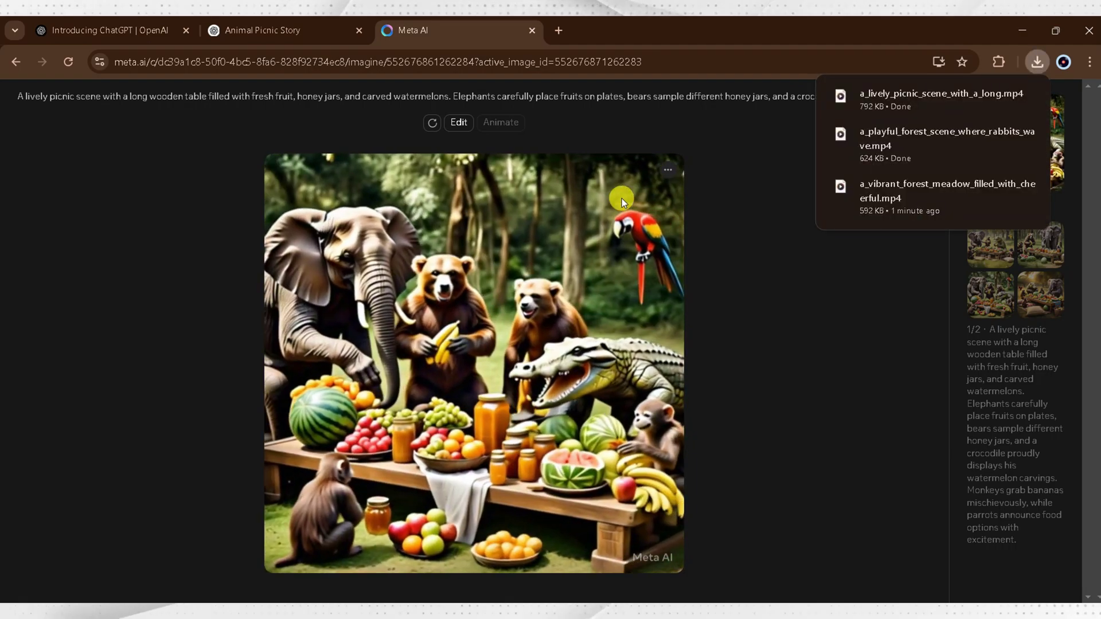
pyautogui.hotkey('alt', 'Left')
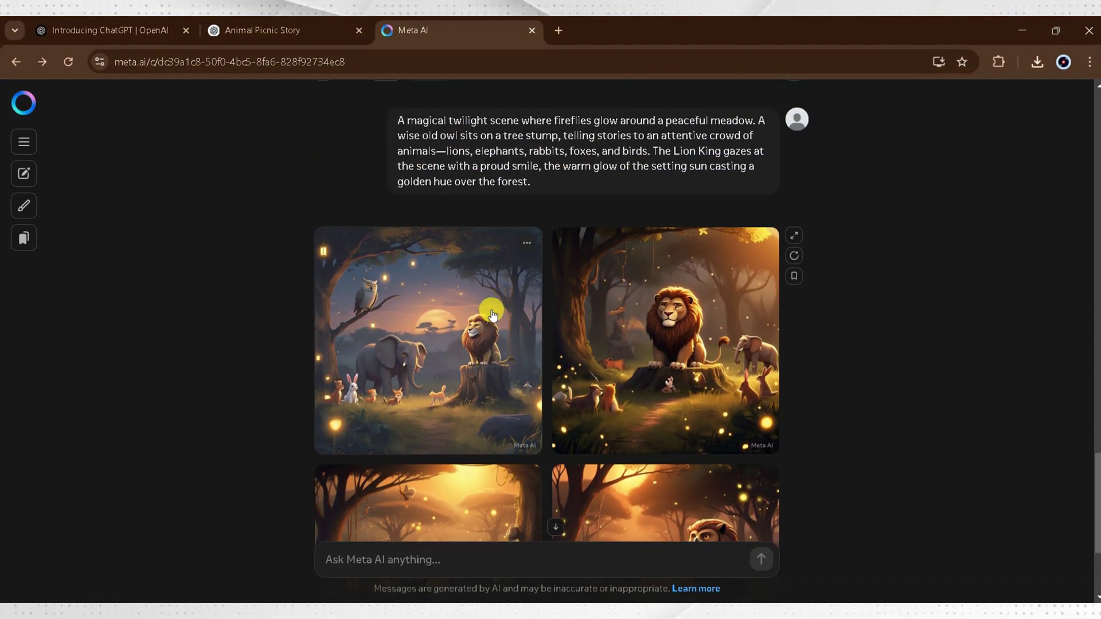
# Animate the first twilight owl-and-lion image, download a_magical_twilight_scene_where_fireflies_glow.mp4, and close the viewer
pyautogui.click(492, 314)
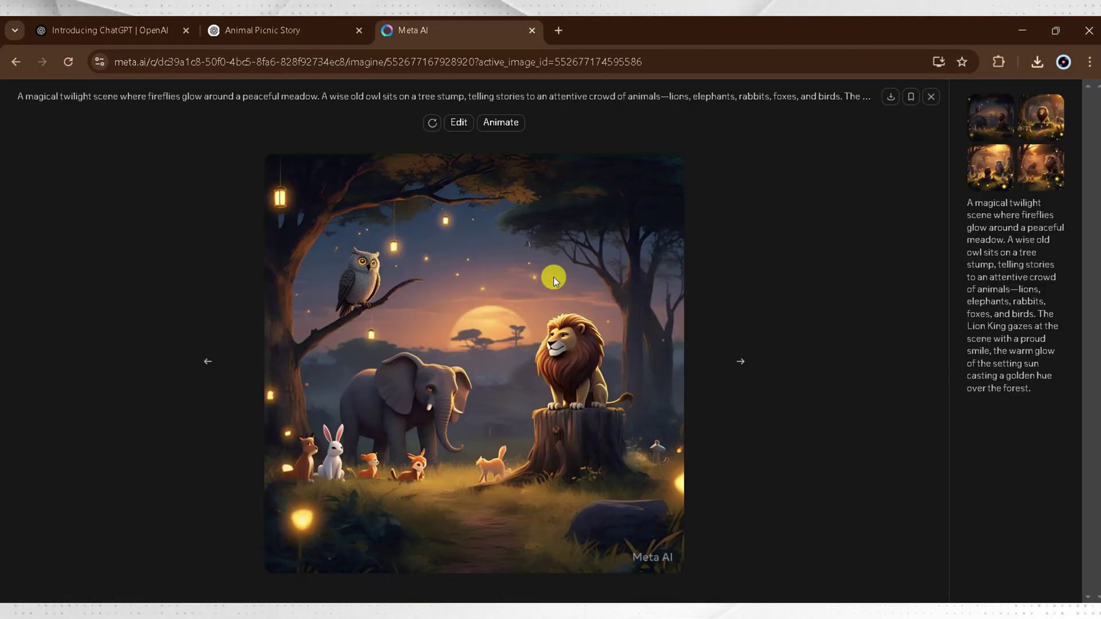
pyautogui.click(503, 121)
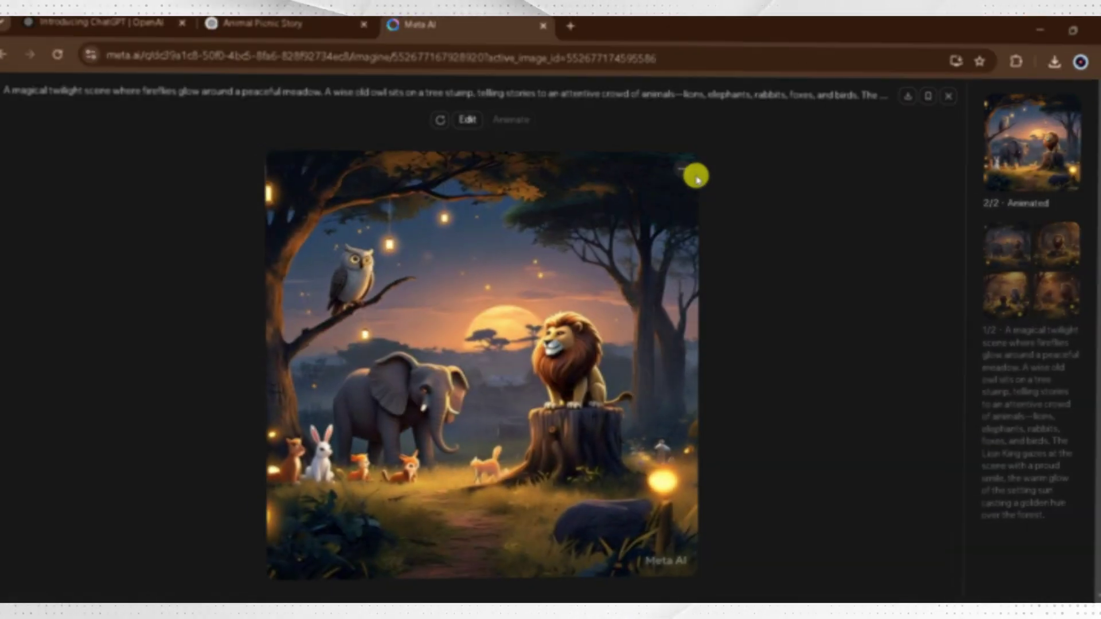
pyautogui.click(668, 173)
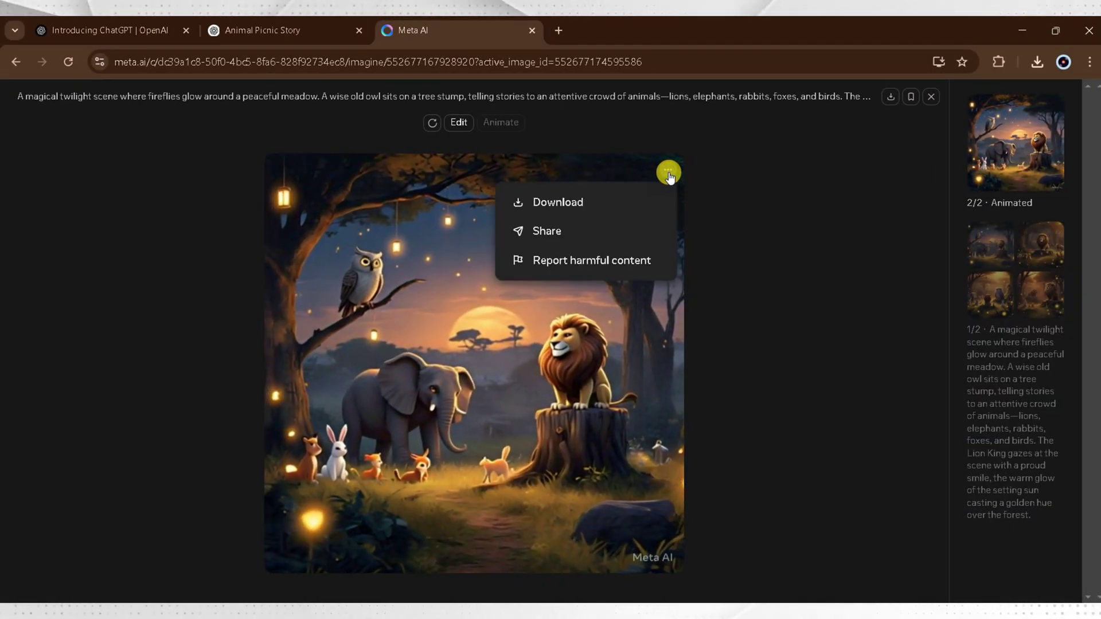
pyautogui.click(617, 197)
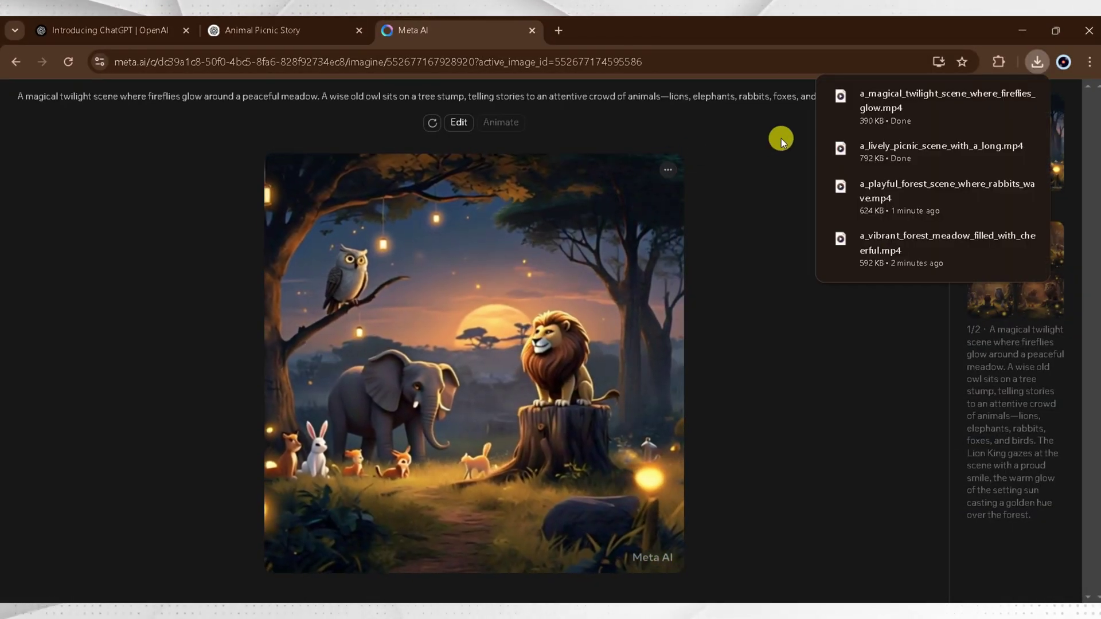
pyautogui.click(769, 152)
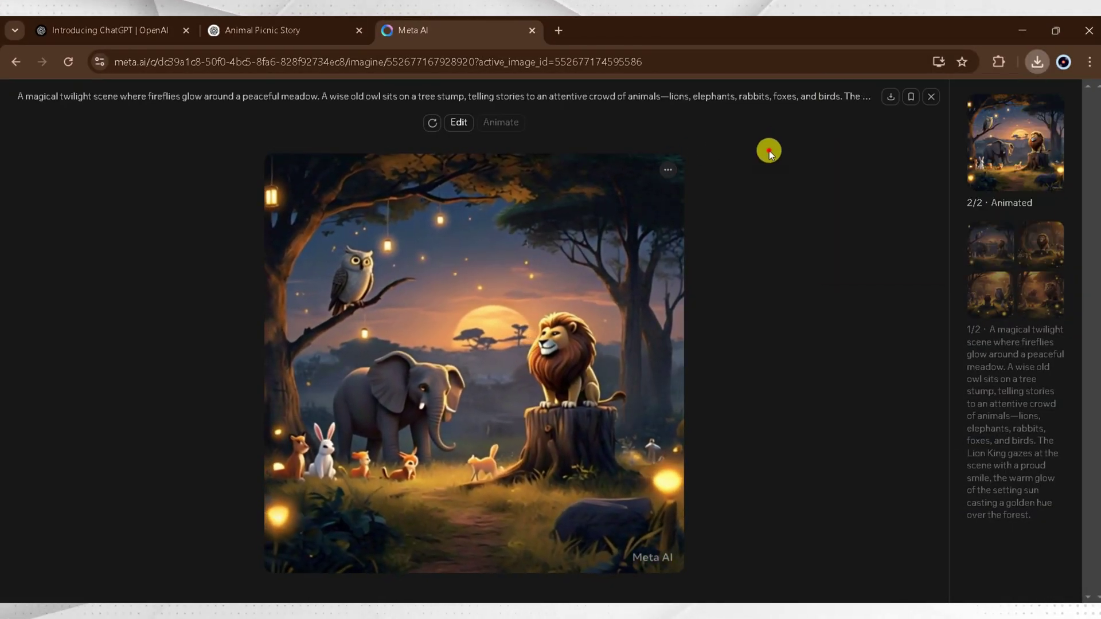
pyautogui.click(932, 99)
pyautogui.scroll(-5, 620, 209)
pyautogui.scroll(5, 620, 209)
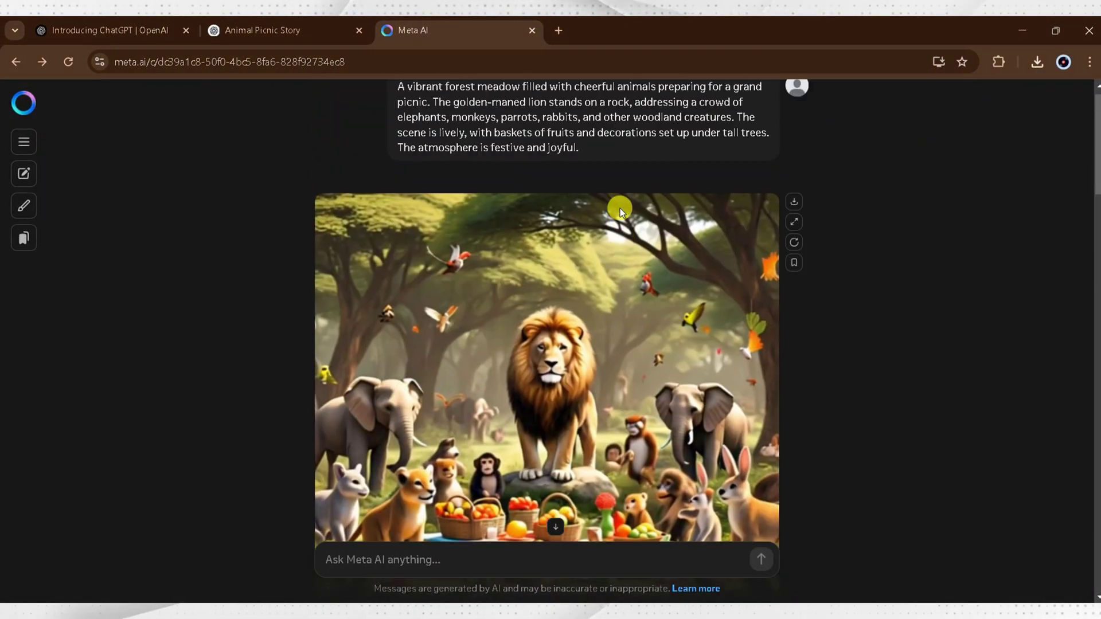
# Switch to the Animal Picnic Story ChatGPT tab and scroll through the conversation
pyautogui.click(236, 21)
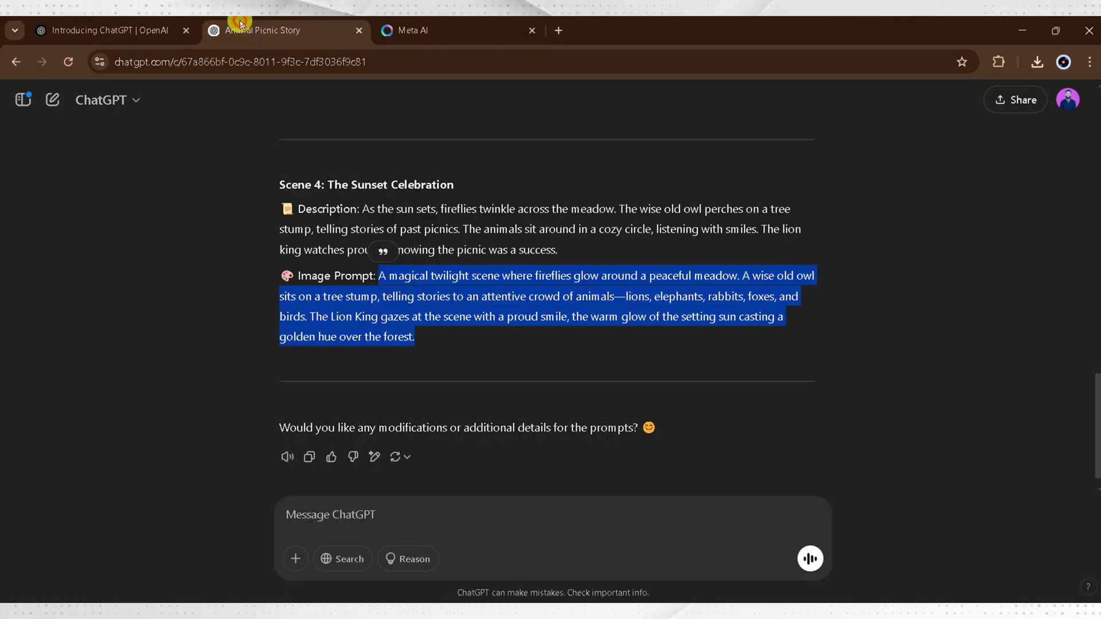
pyautogui.scroll(10, 458, 230)
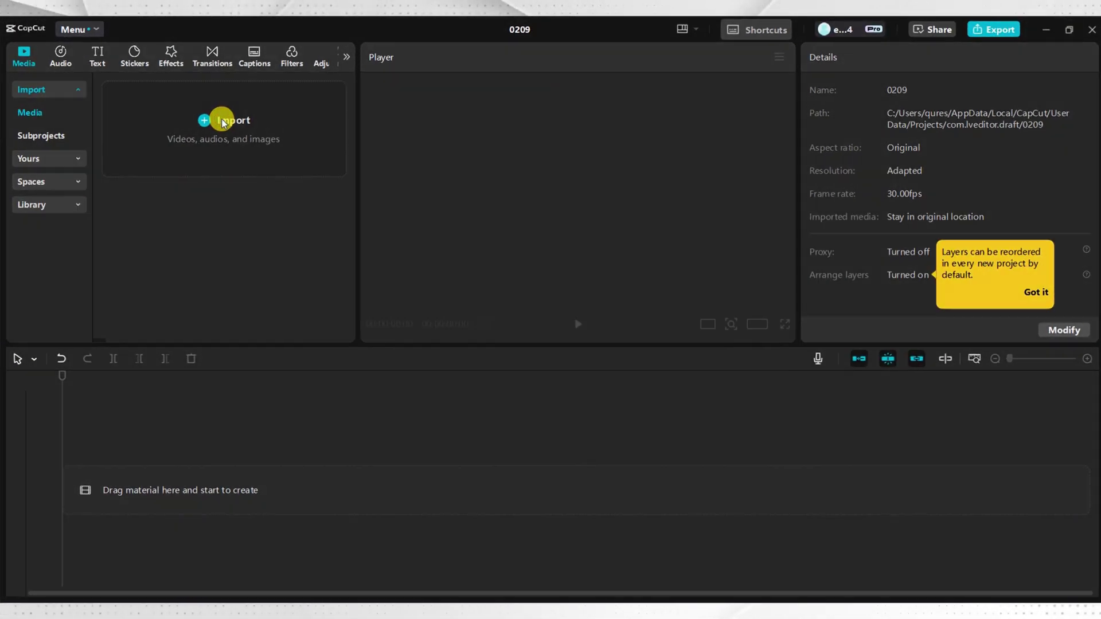
# Import the four scene mp4 clips and the ElevenLabs narration mp3 from Downloads
pyautogui.click(221, 121)
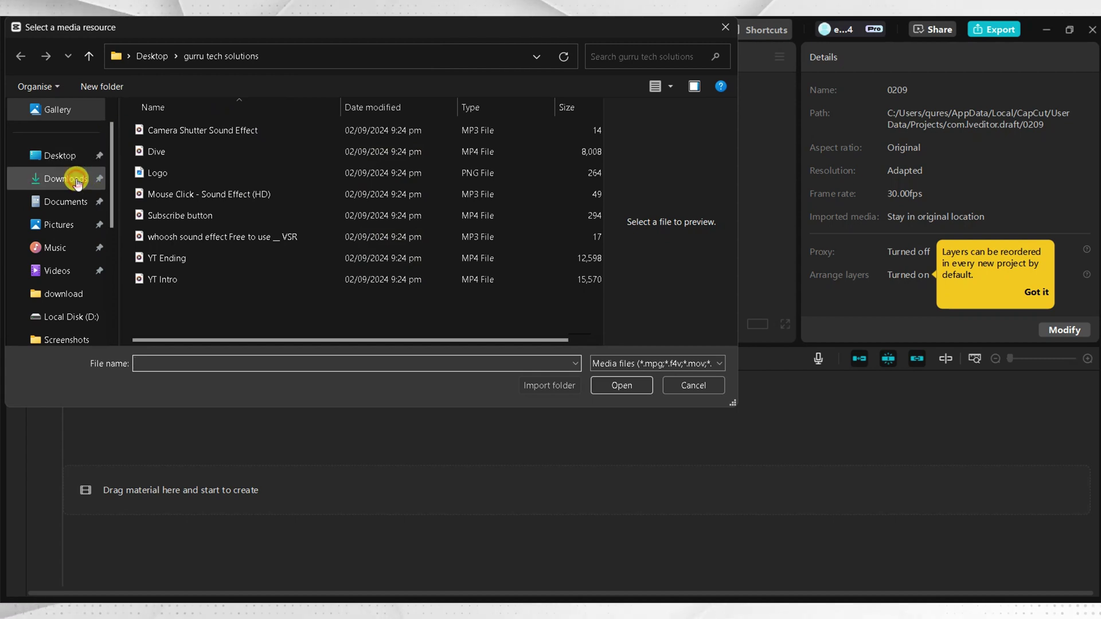
pyautogui.click(78, 180)
pyautogui.moveTo(544, 168); pyautogui.dragTo(144, 168)
pyautogui.click(603, 384)
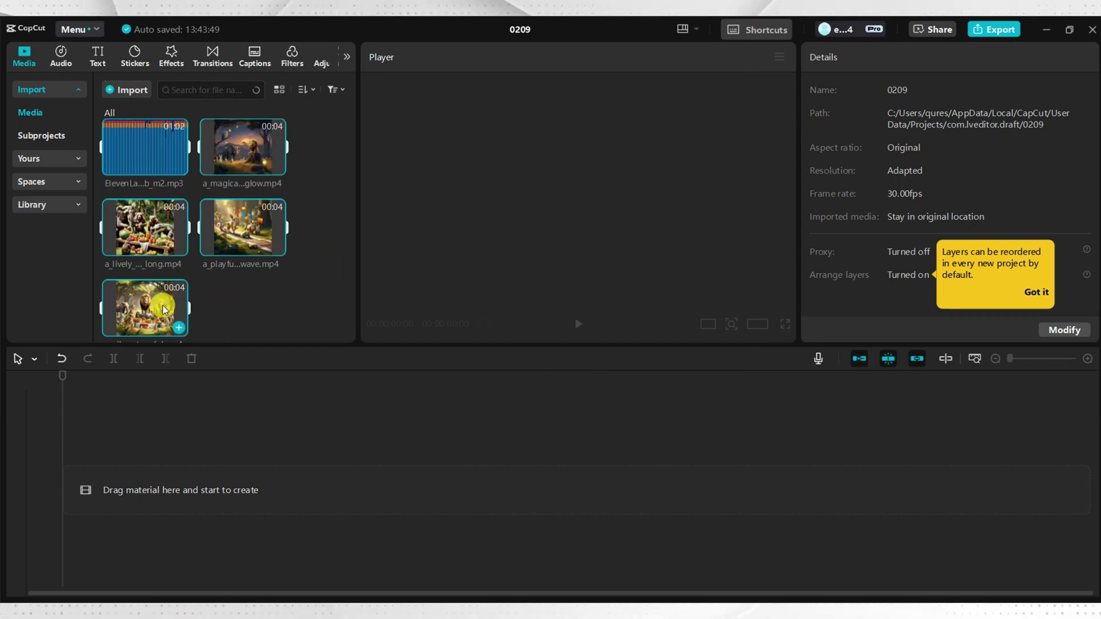
# Place the lion, race, feast and twilight clips in order, with narration aligned underneath
pyautogui.moveTo(163, 305); pyautogui.dragTo(123, 436)
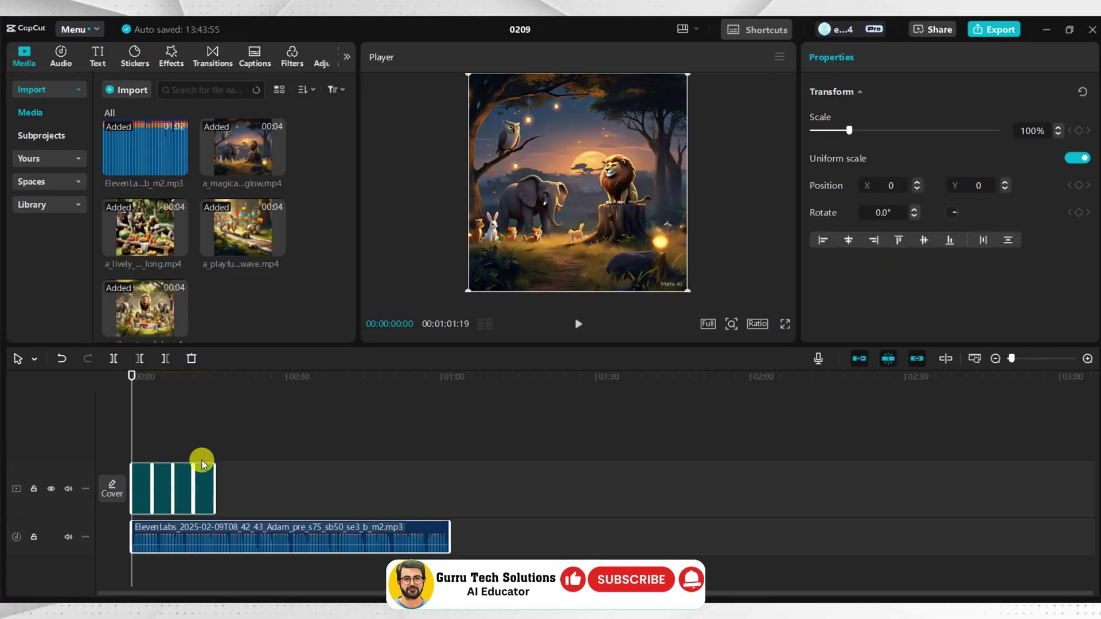
pyautogui.hotkey('ctrl', 'z')
pyautogui.moveTo(151, 320); pyautogui.dragTo(115, 441)
pyautogui.moveTo(242, 229); pyautogui.dragTo(482, 488)
pyautogui.moveTo(196, 237); pyautogui.dragTo(765, 489)
pyautogui.moveTo(258, 152); pyautogui.dragTo(880, 479)
pyautogui.moveTo(153, 154); pyautogui.dragTo(161, 523)
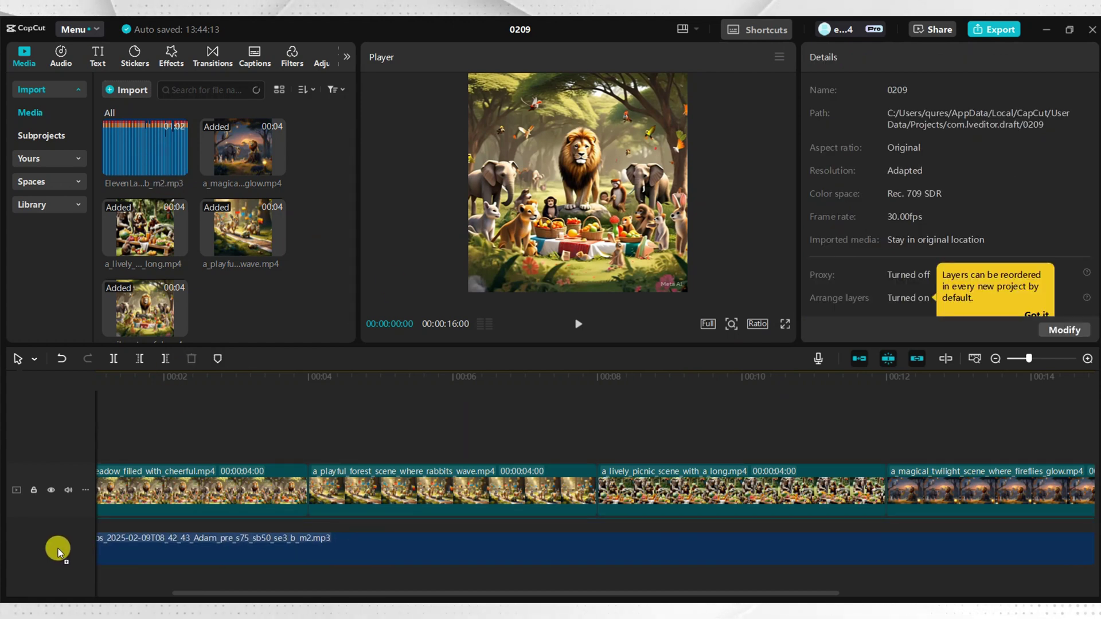
pyautogui.moveTo(58, 549); pyautogui.dragTo(226, 536)
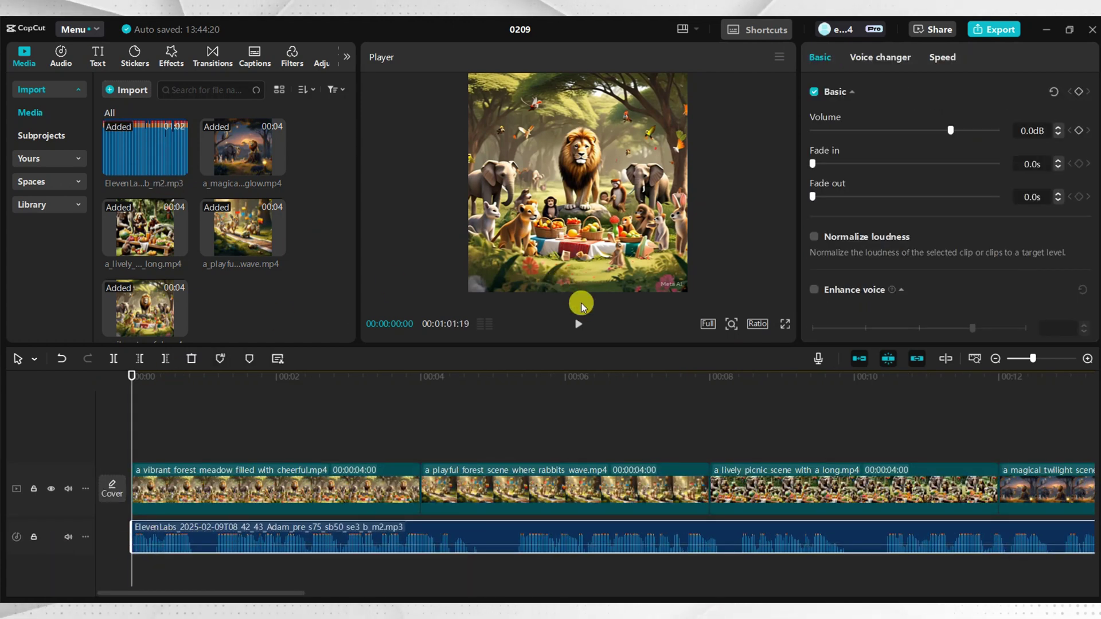
# Play the assembled story video full screen from the start, then exit the preview
pyautogui.click(577, 324)
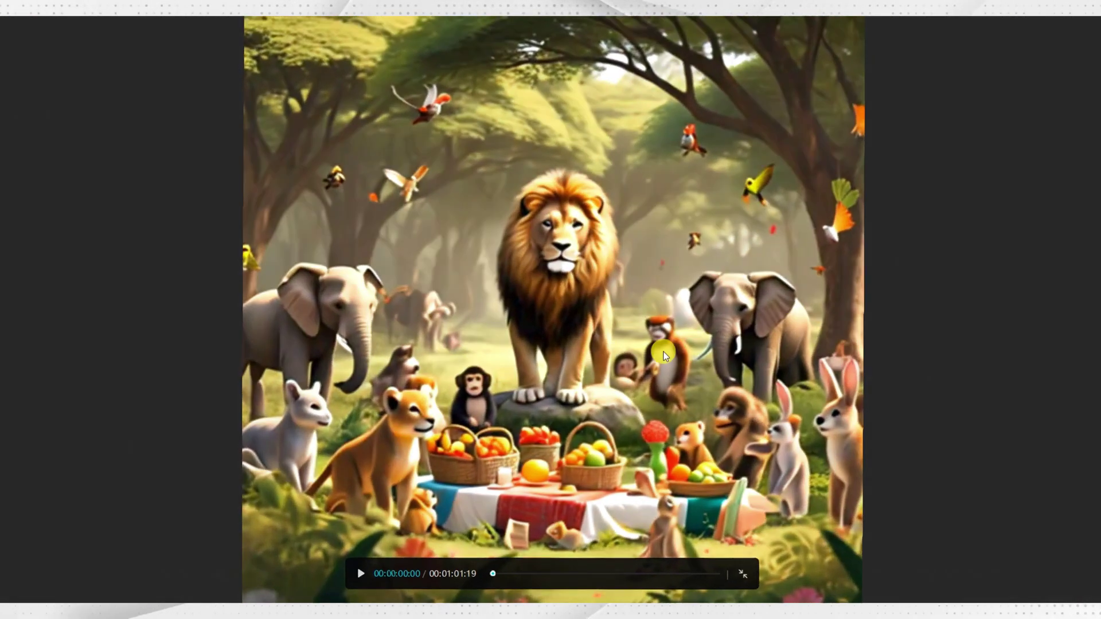
pyautogui.press('space')
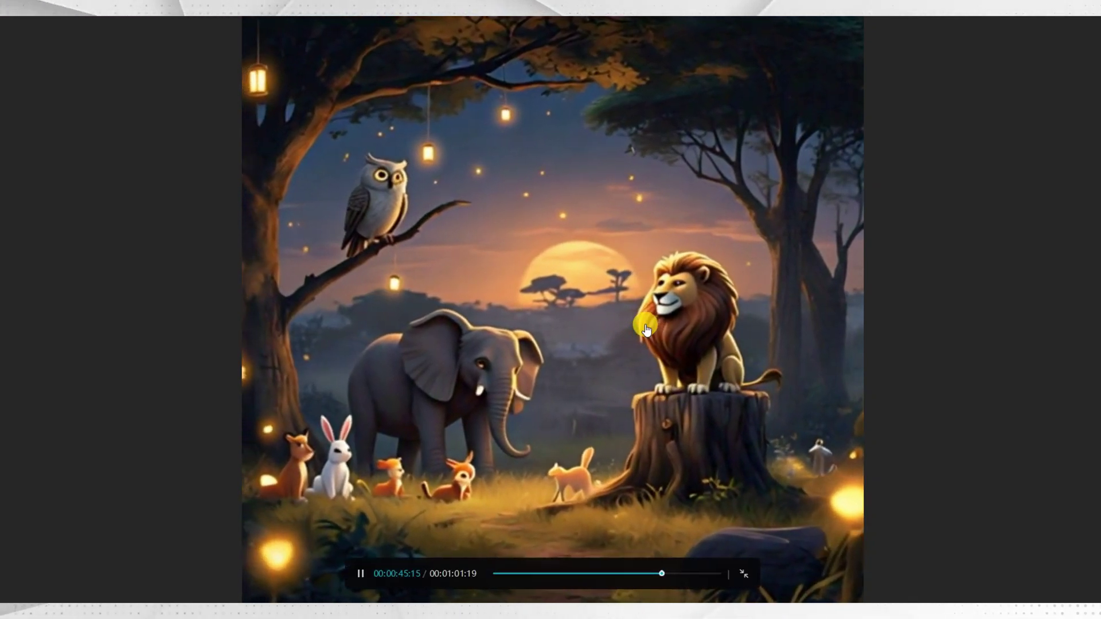
pyautogui.press('Escape')
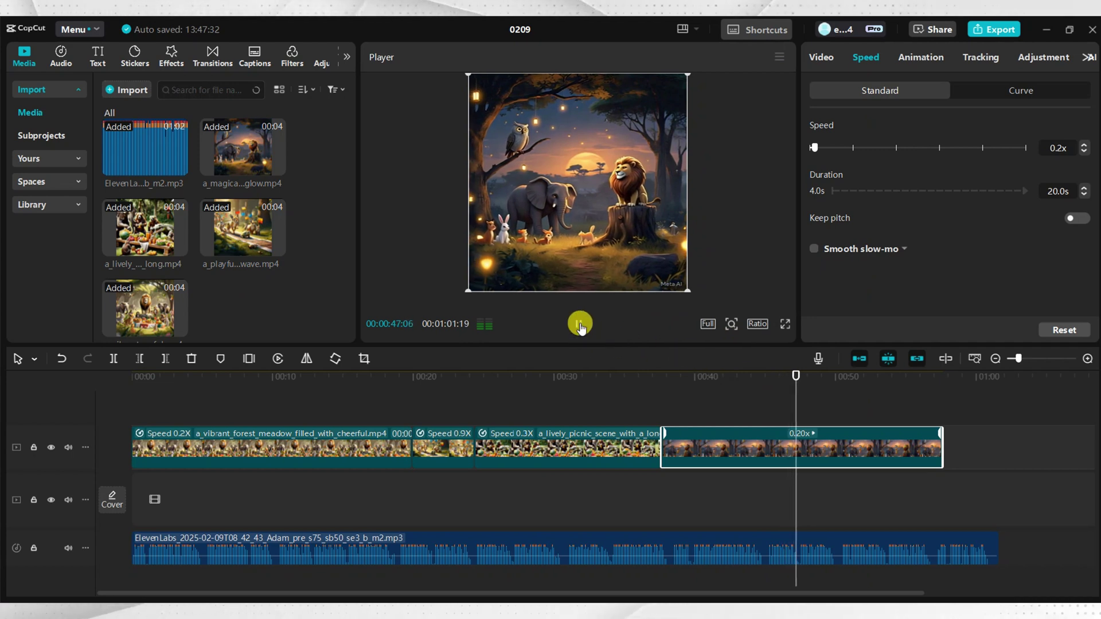